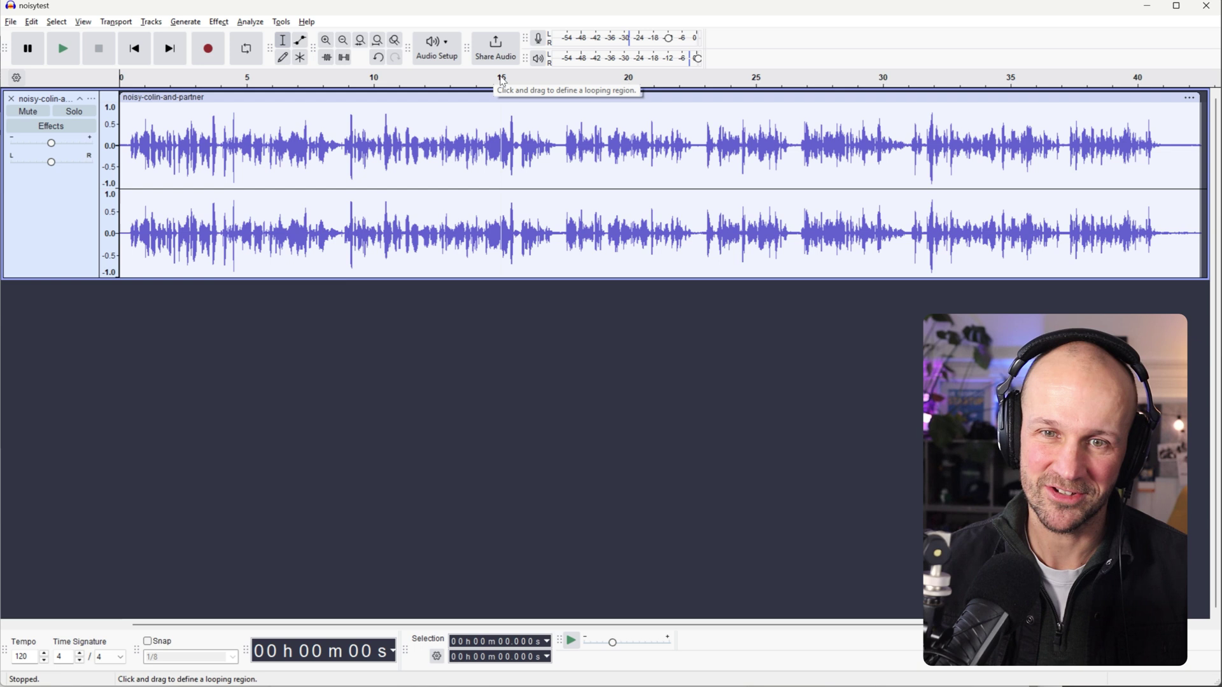
Step: Play the recording from about 15 s, then open Noise Reduction and close it unapplied
left_click(503, 79)
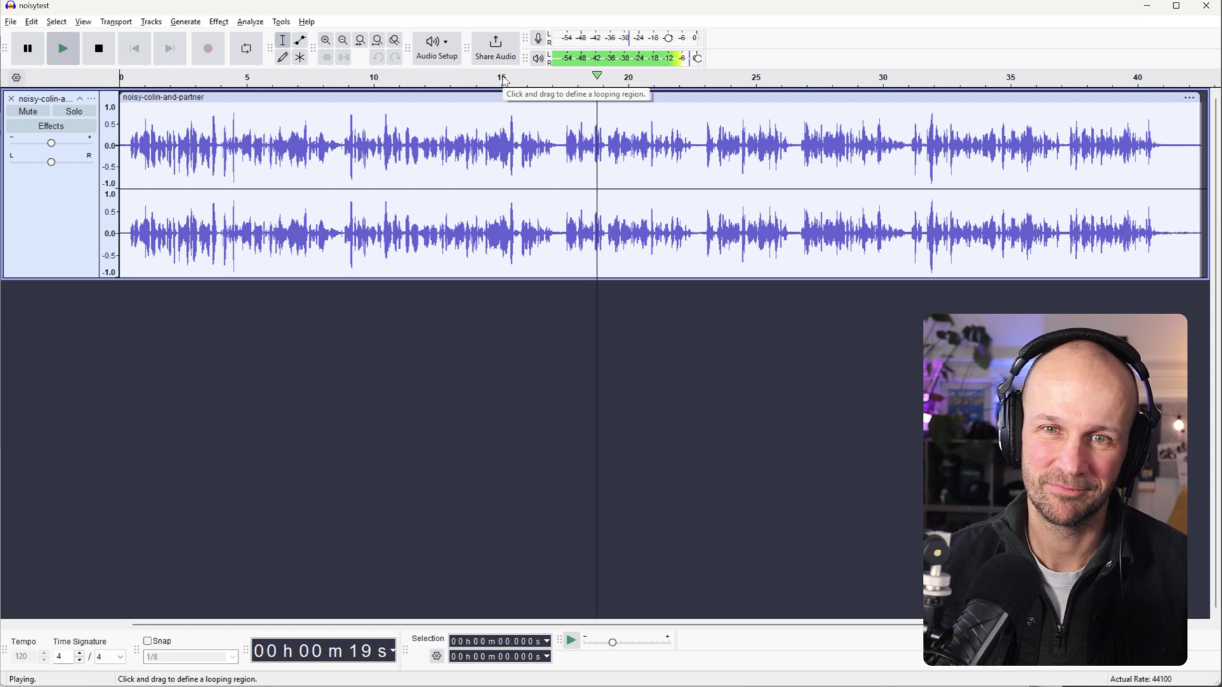
key("p")
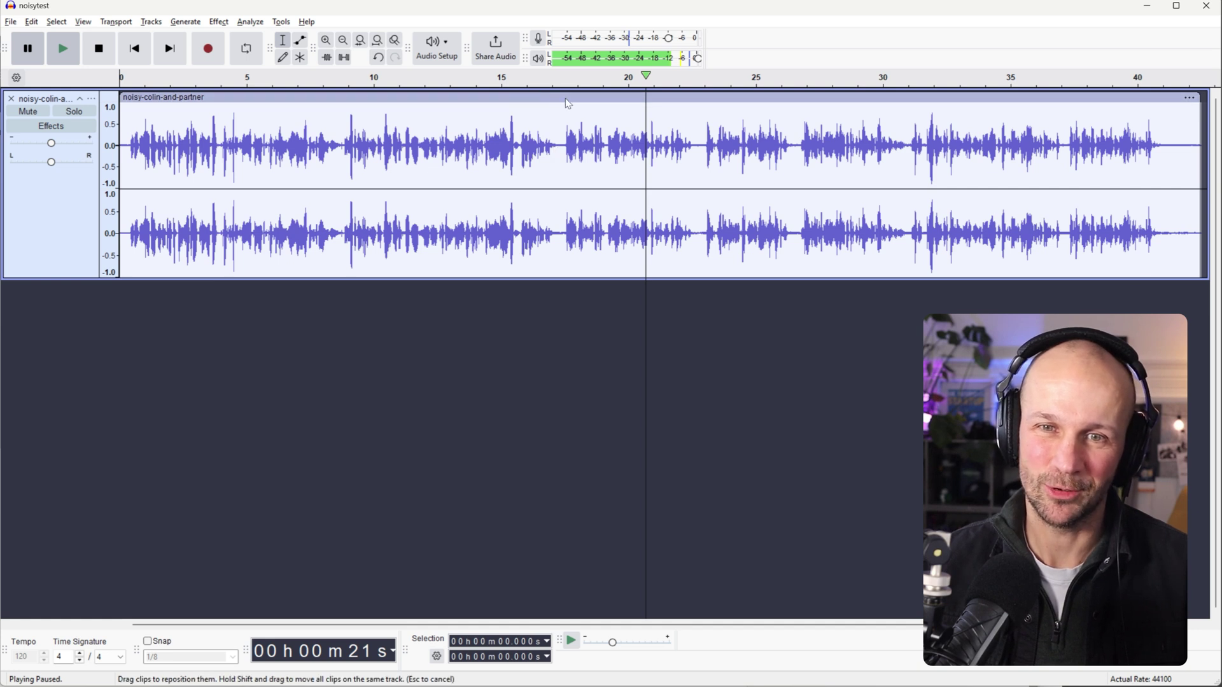
left_click(585, 97)
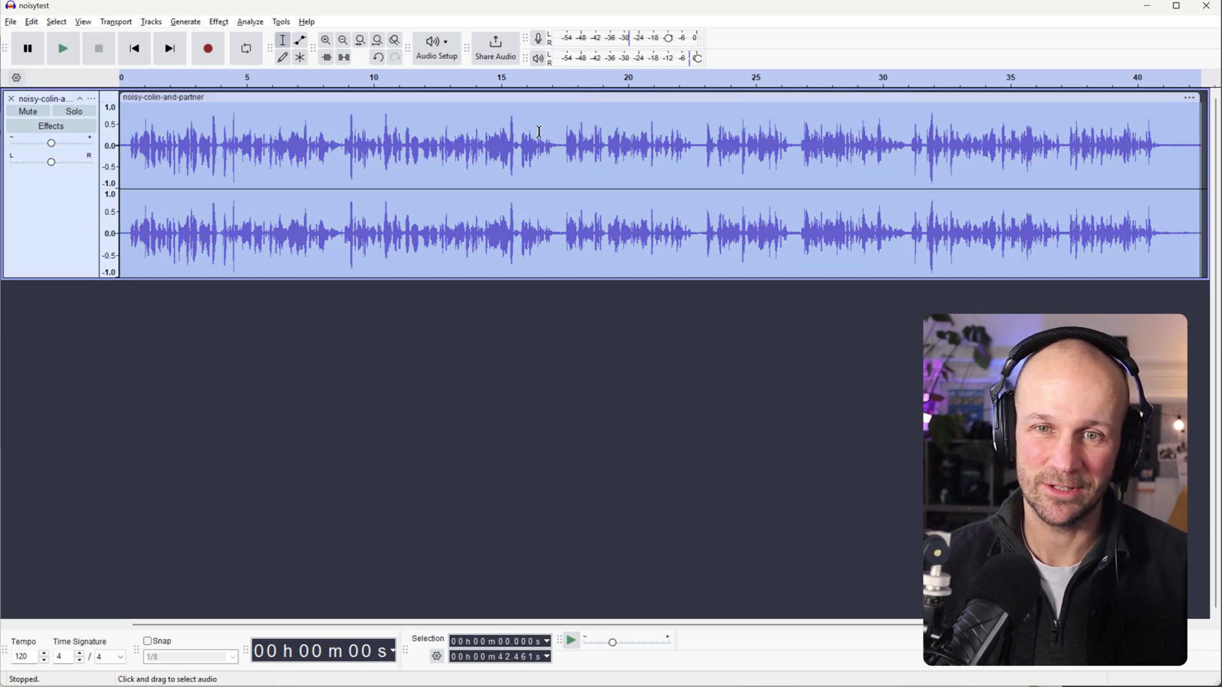
left_click(218, 22)
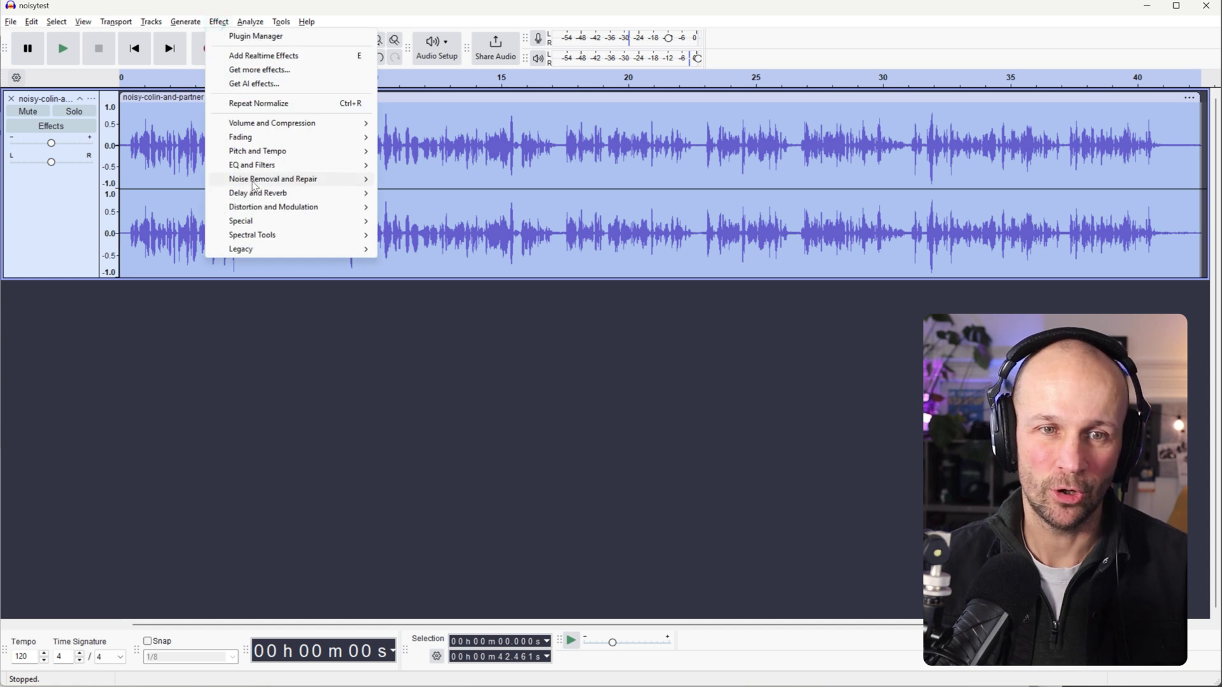
mouse_move(302, 184)
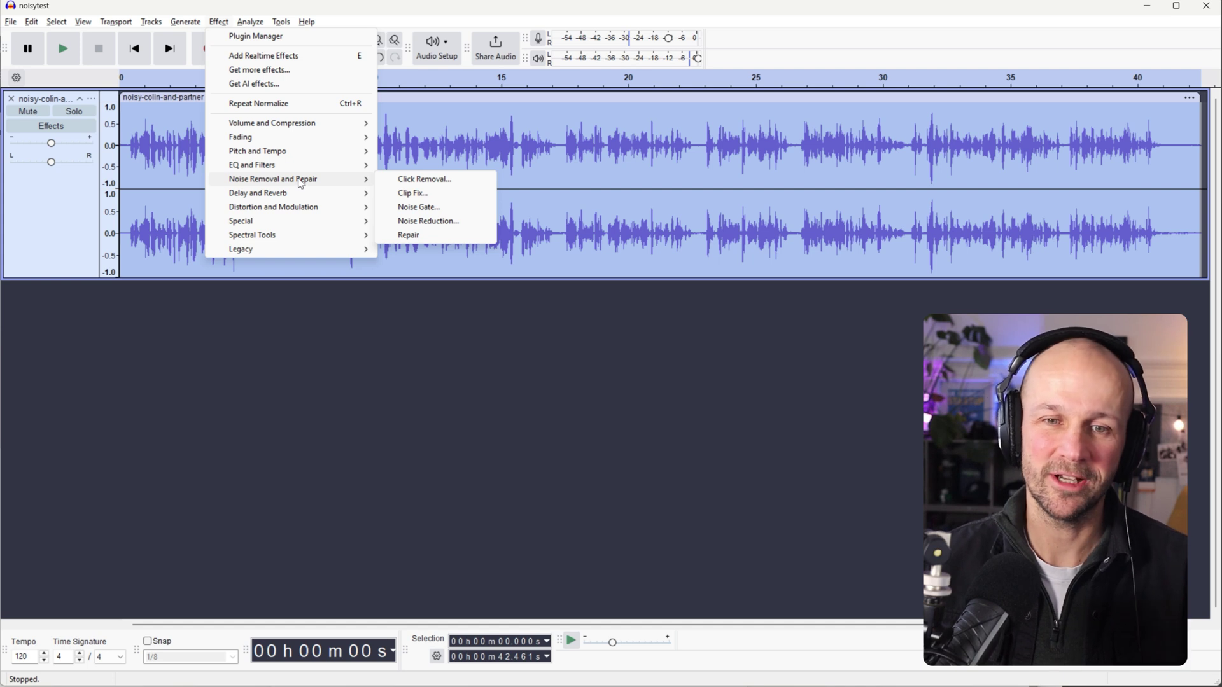
left_click(429, 221)
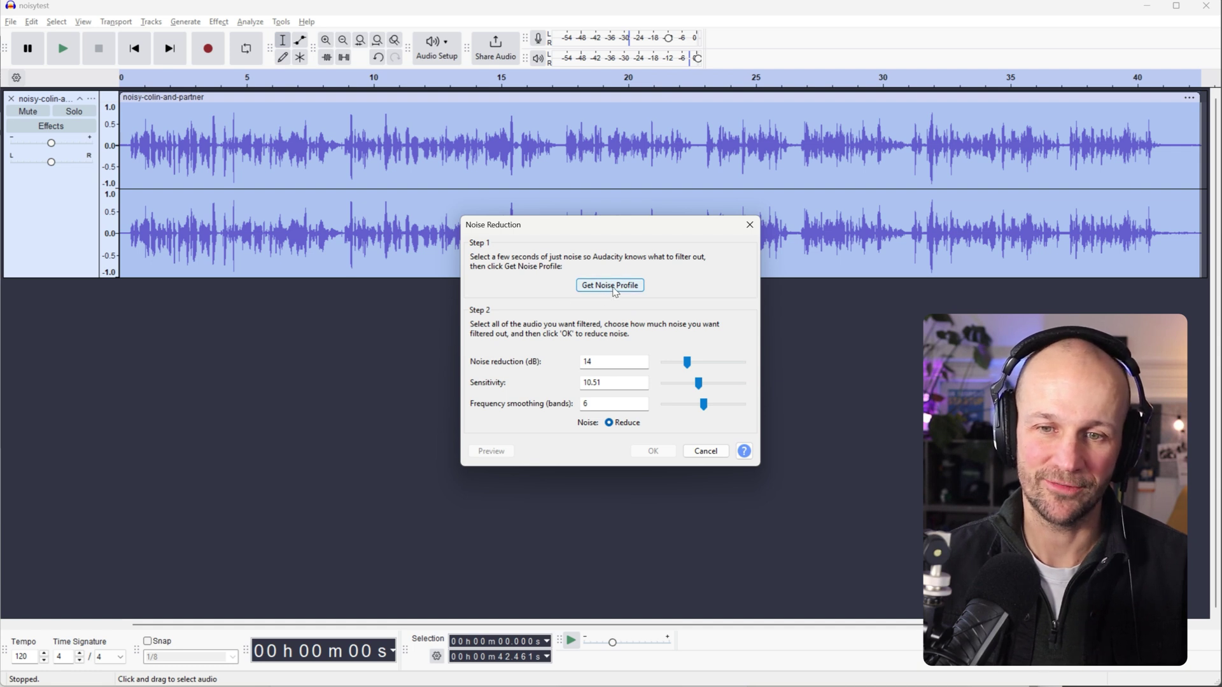
left_click(705, 451)
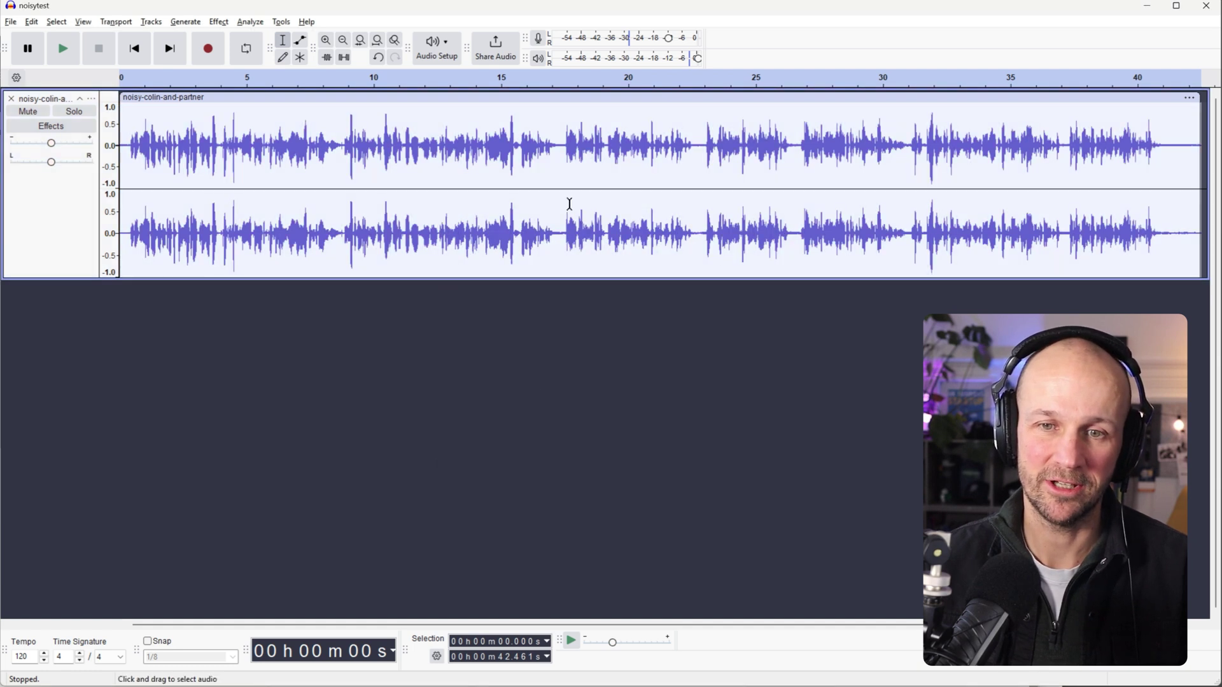
Step: Zoom in, select the 22.48–23.03 s silent gap and capture it as the noise profile
left_click(325, 39)
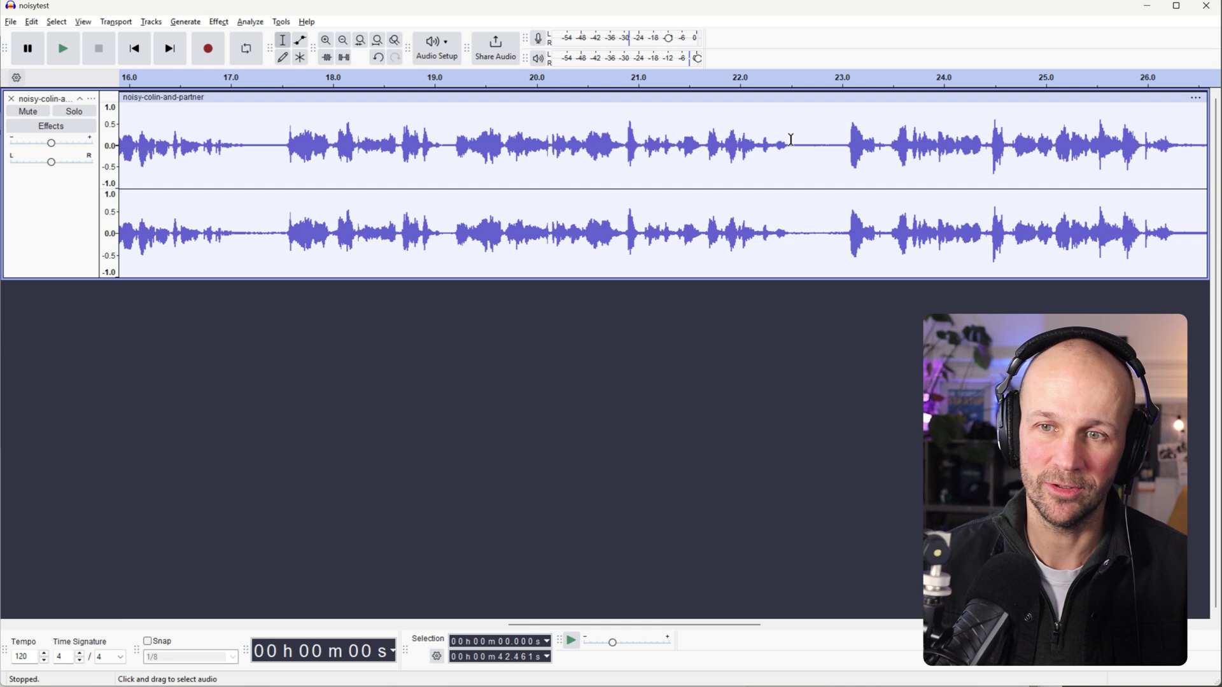
left_click_drag(789, 140, 845, 154)
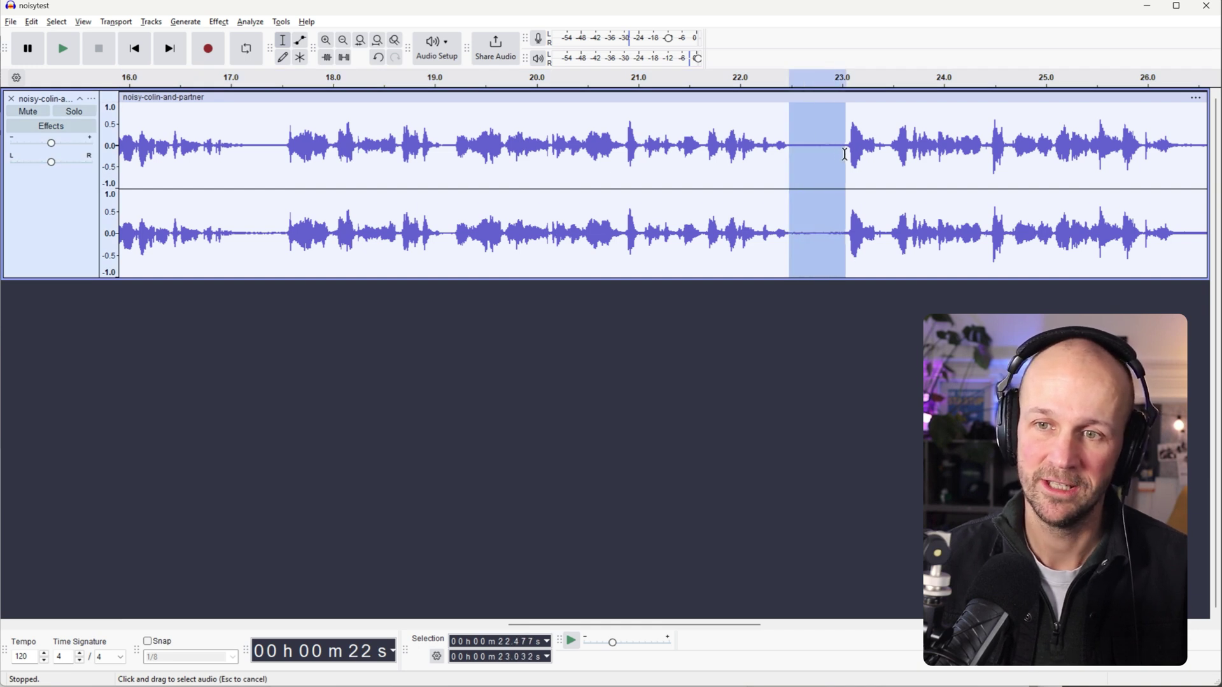
left_click(218, 21)
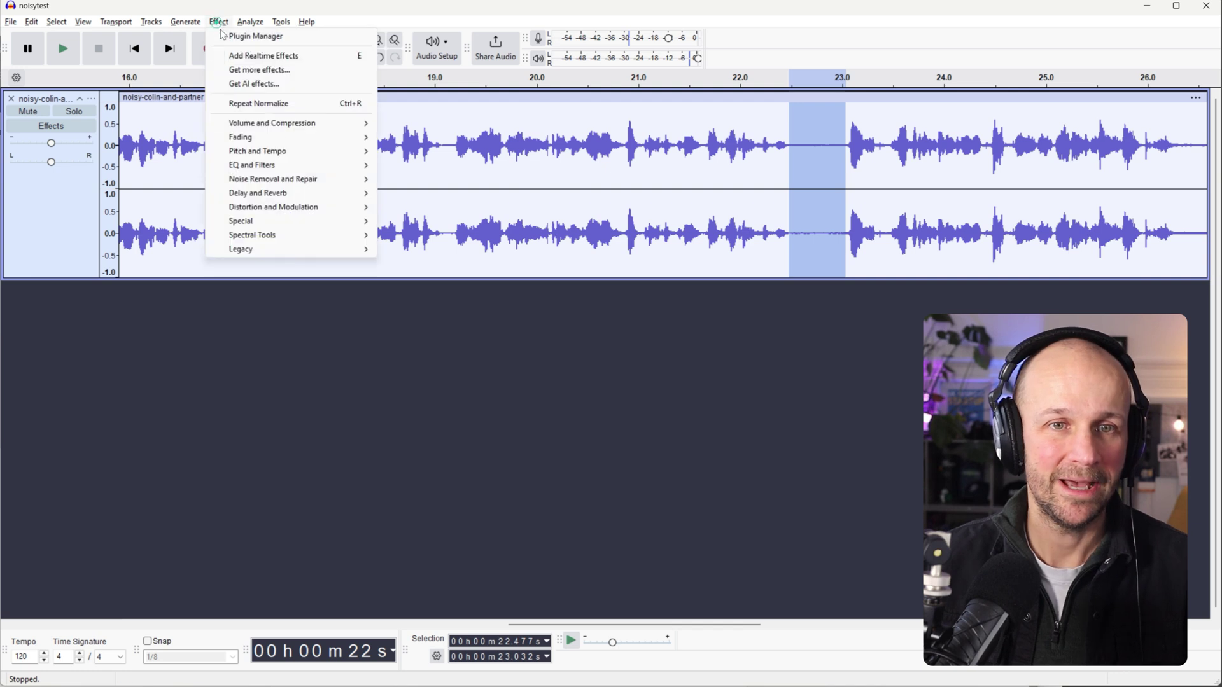
mouse_move(287, 179)
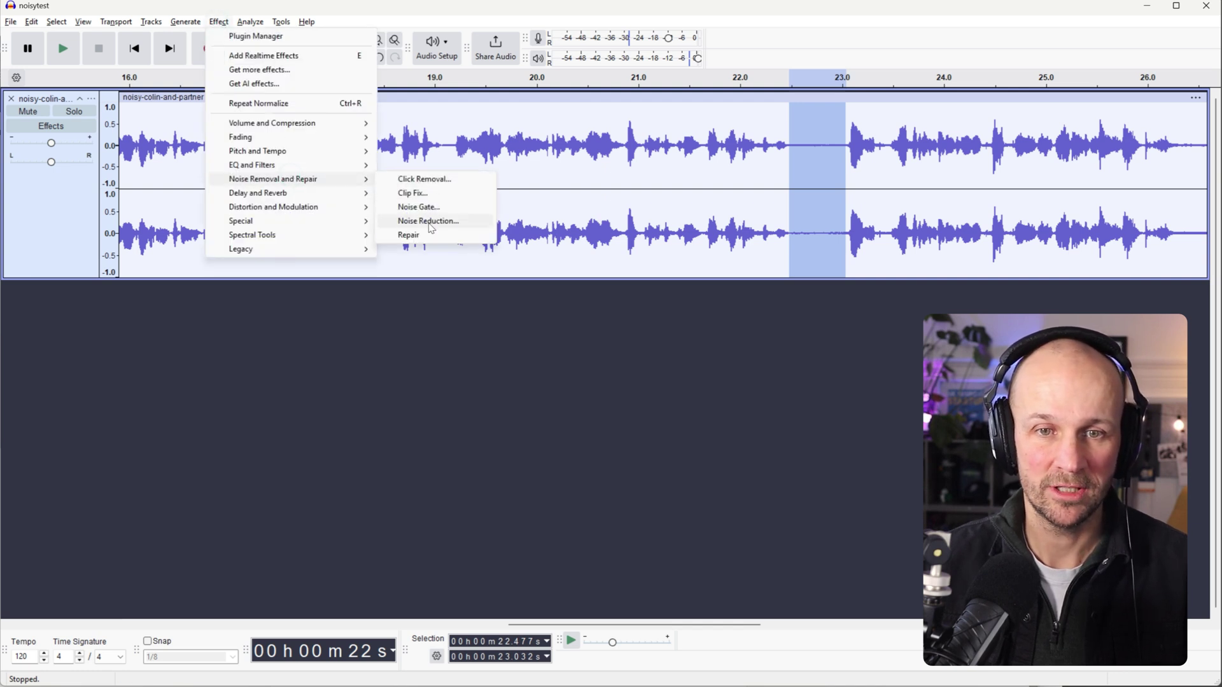
left_click(422, 221)
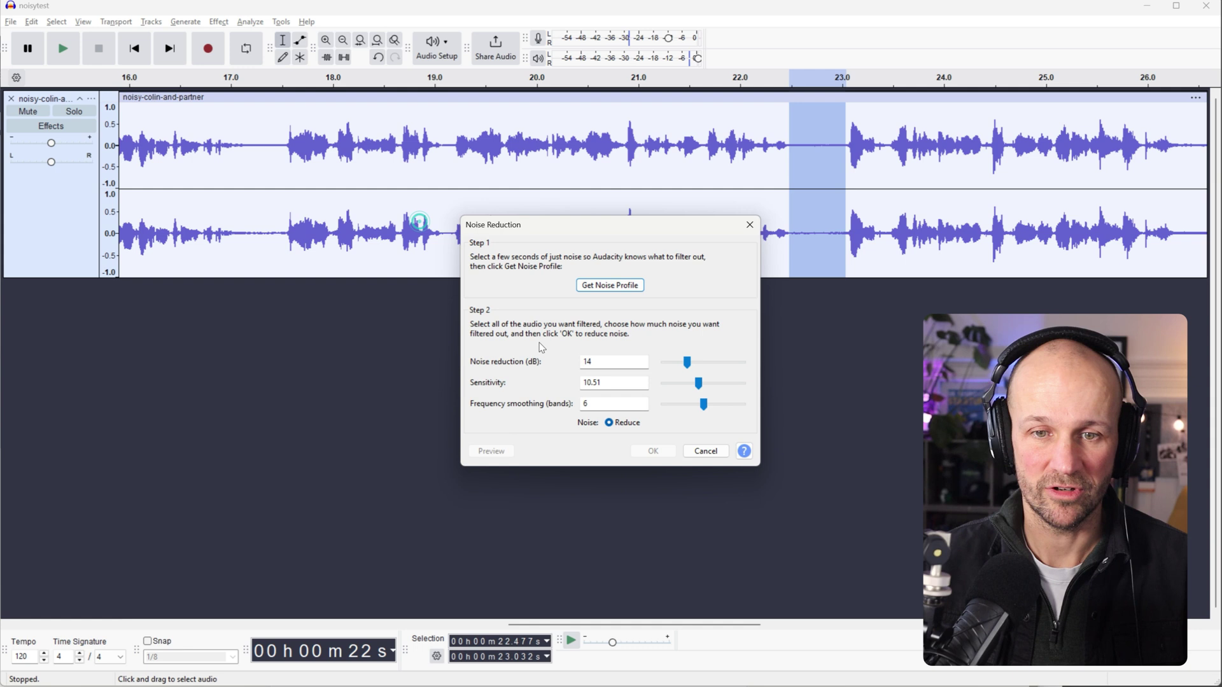
left_click(606, 287)
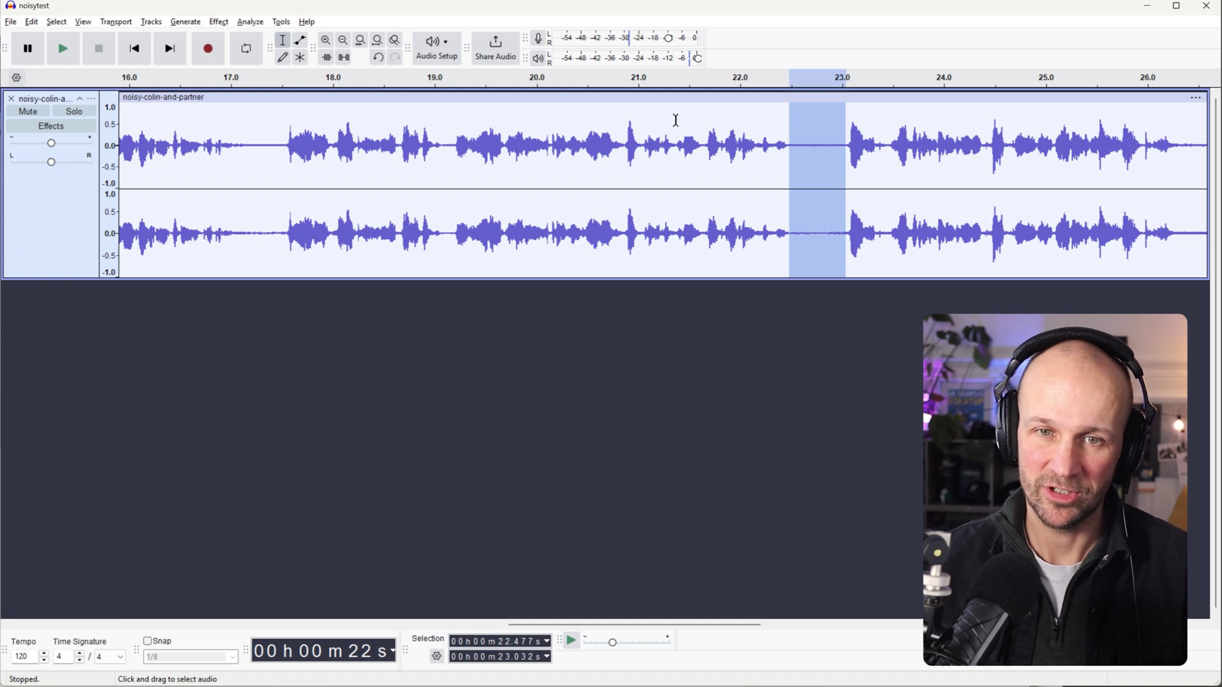
Step: Select the whole clip and apply Noise Reduction at 14 dB, sensitivity 10.51, smoothing 6
left_click(709, 128)
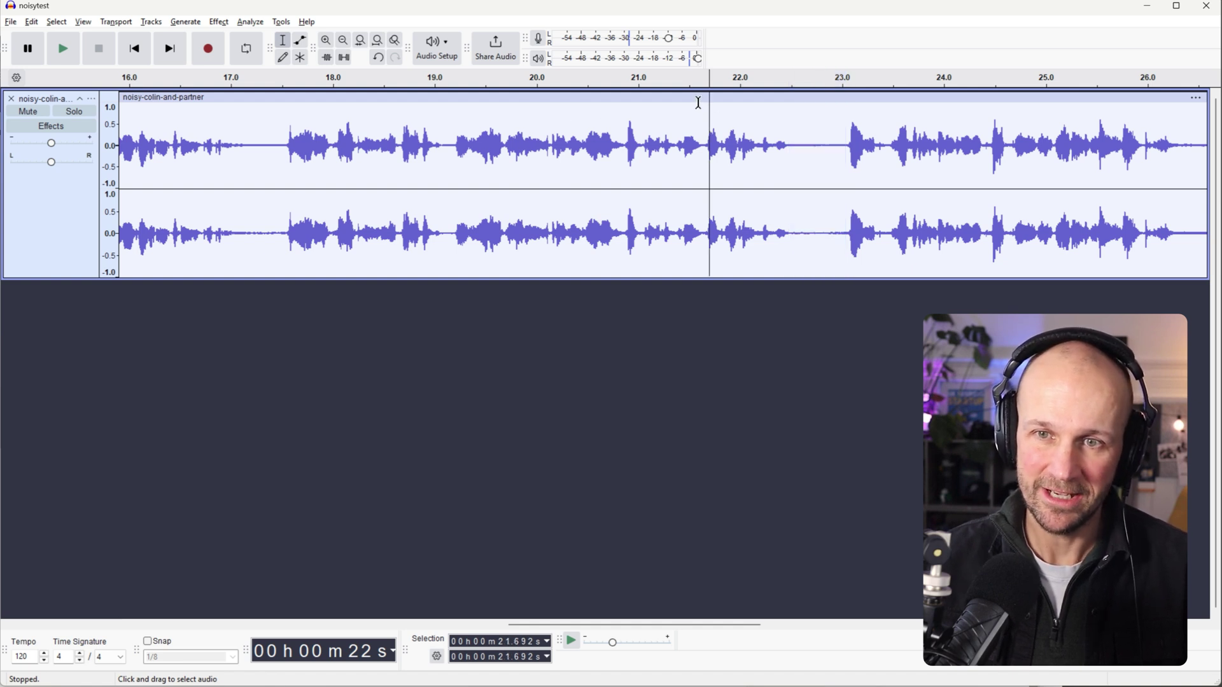
left_click(699, 97)
left_click(343, 42)
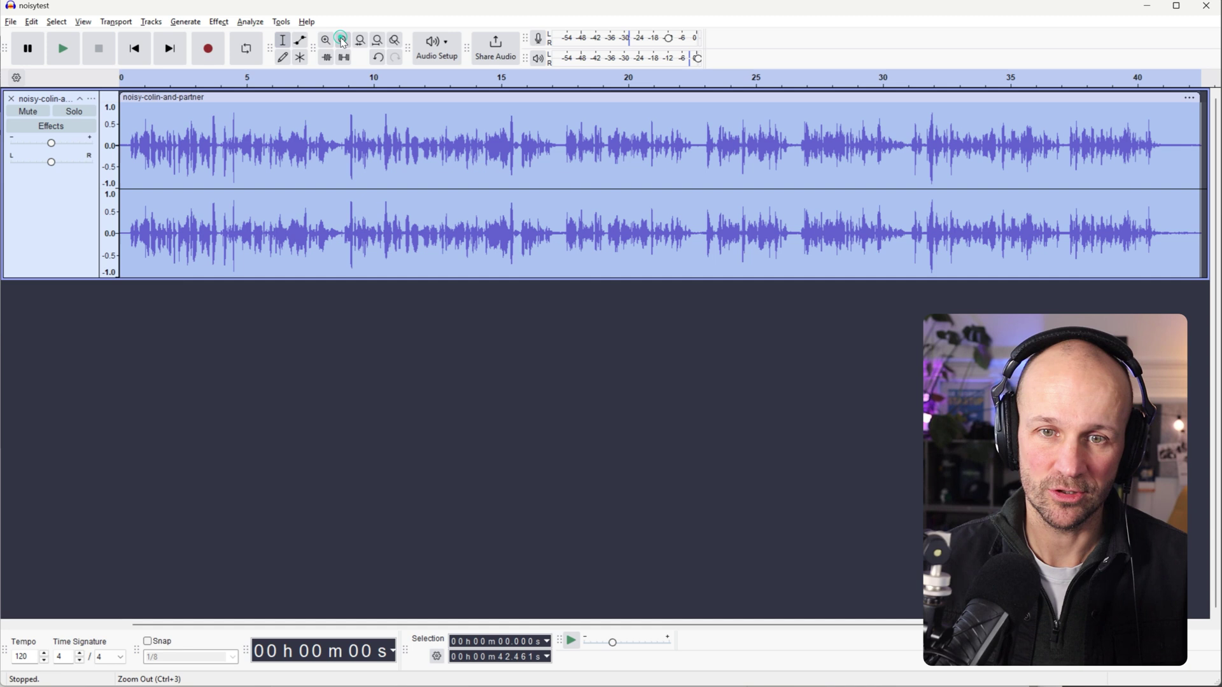
left_click(218, 22)
mouse_move(302, 180)
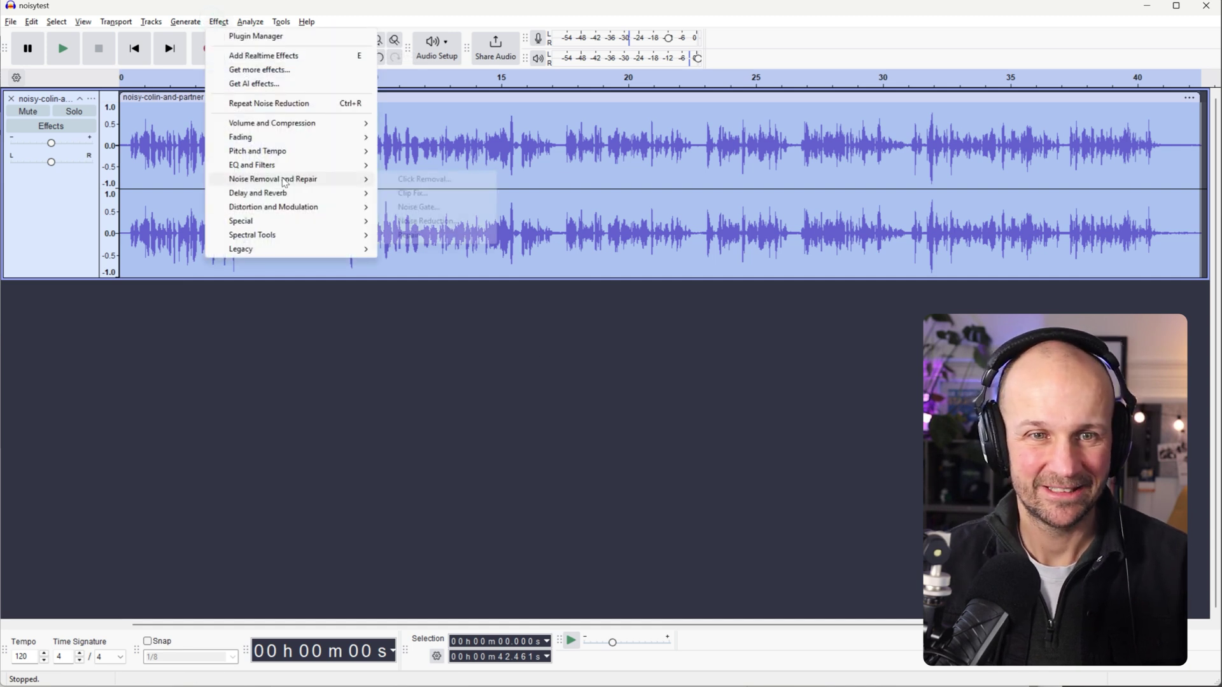
left_click(421, 220)
left_click_drag(612, 226, 467, 298)
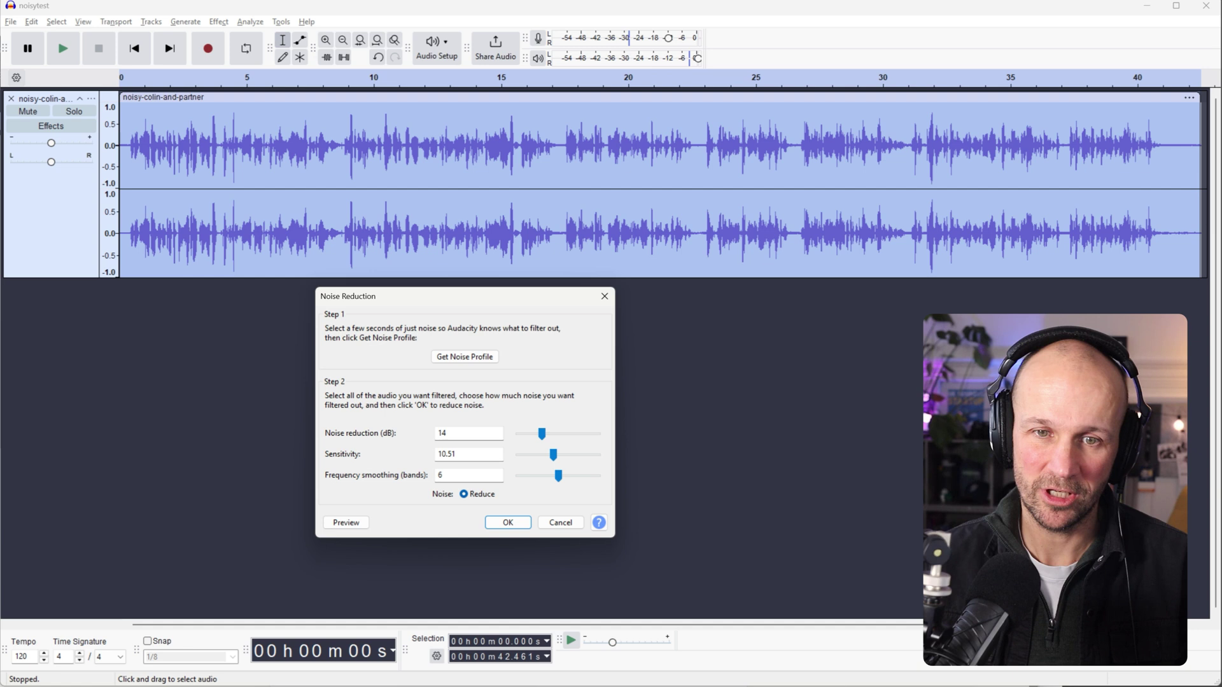
mouse_move(543, 435)
left_mouse_down()
mouse_move(556, 434)
mouse_move(533, 439)
left_mouse_up()
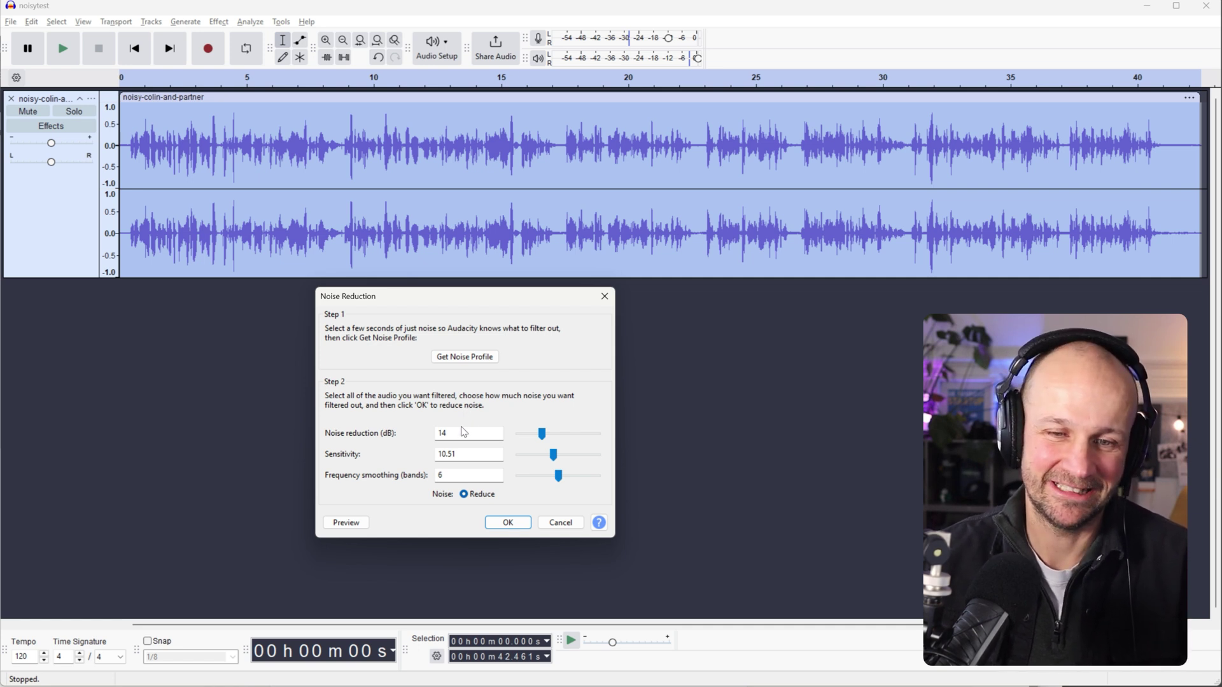
left_click(508, 524)
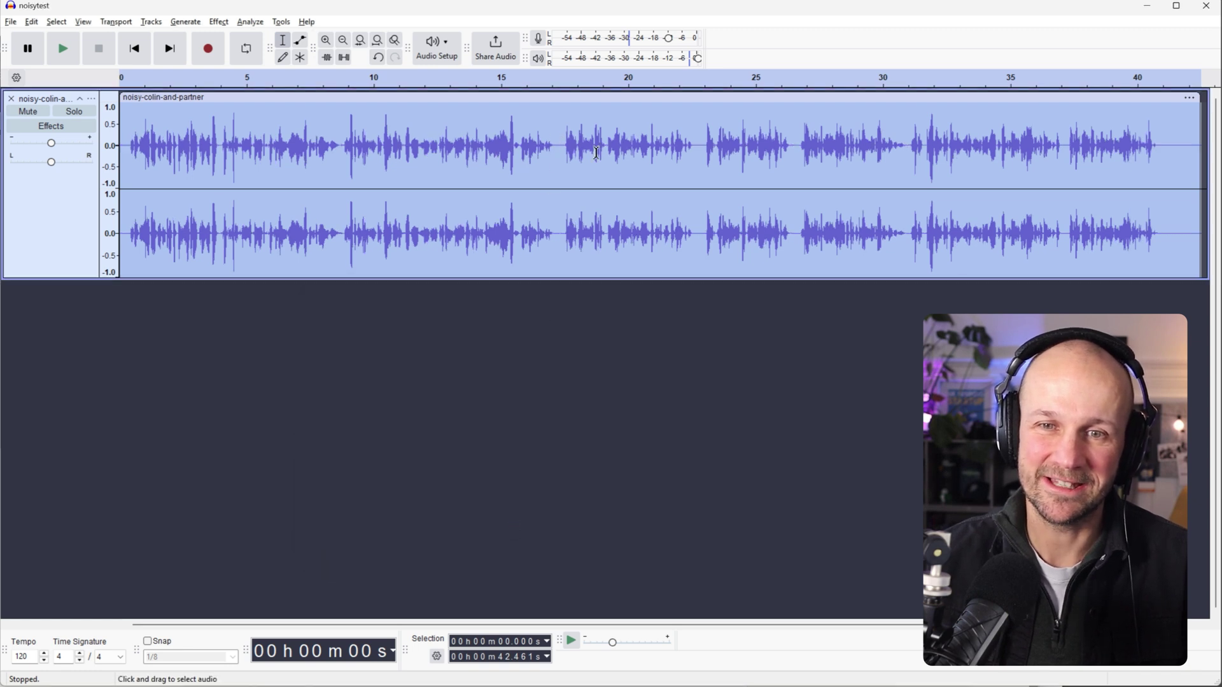
left_click(509, 86)
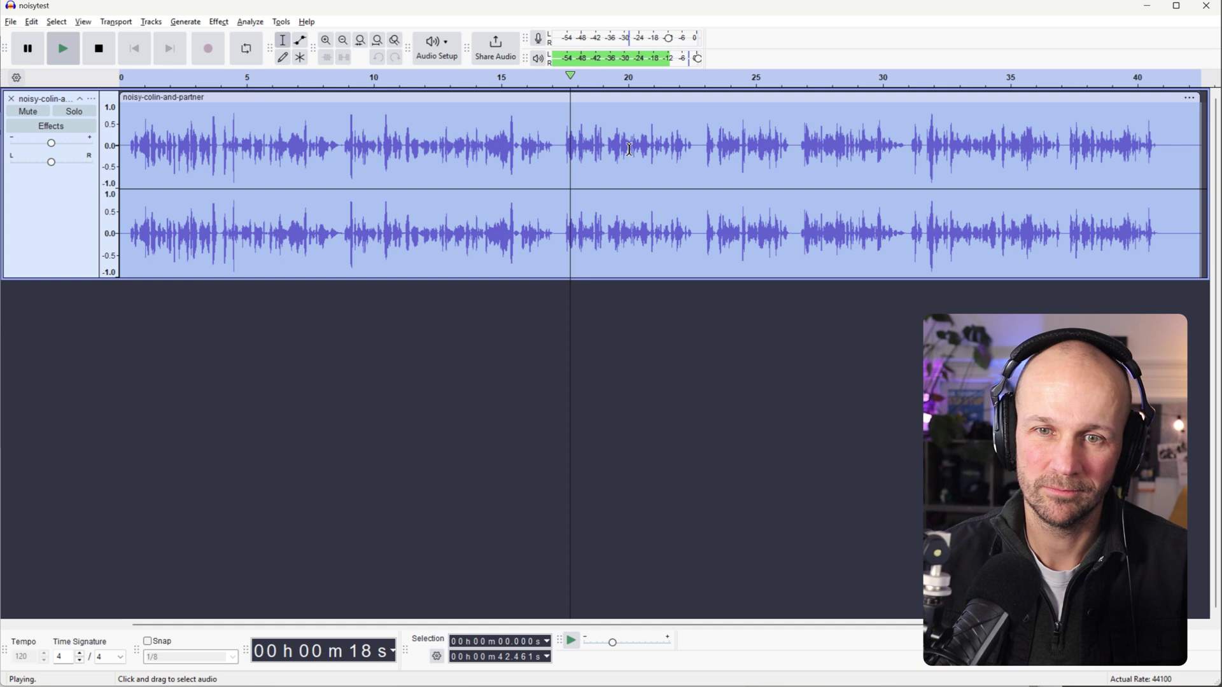
key("space")
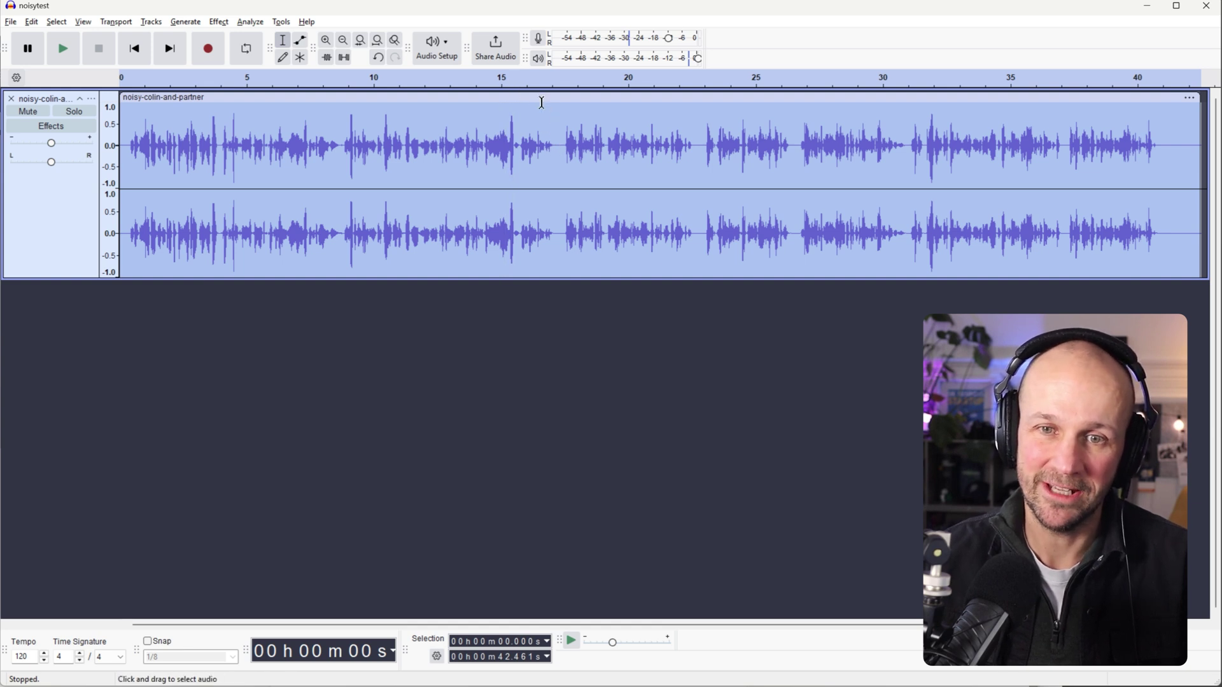
left_click(485, 77)
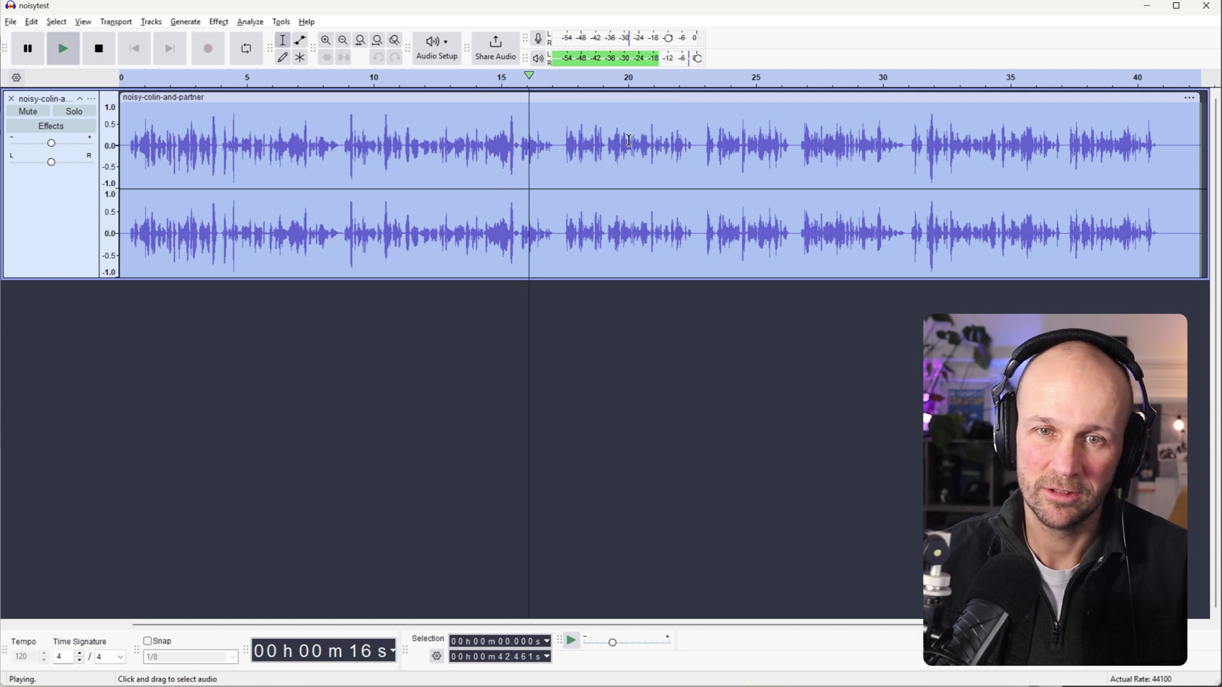
key("space")
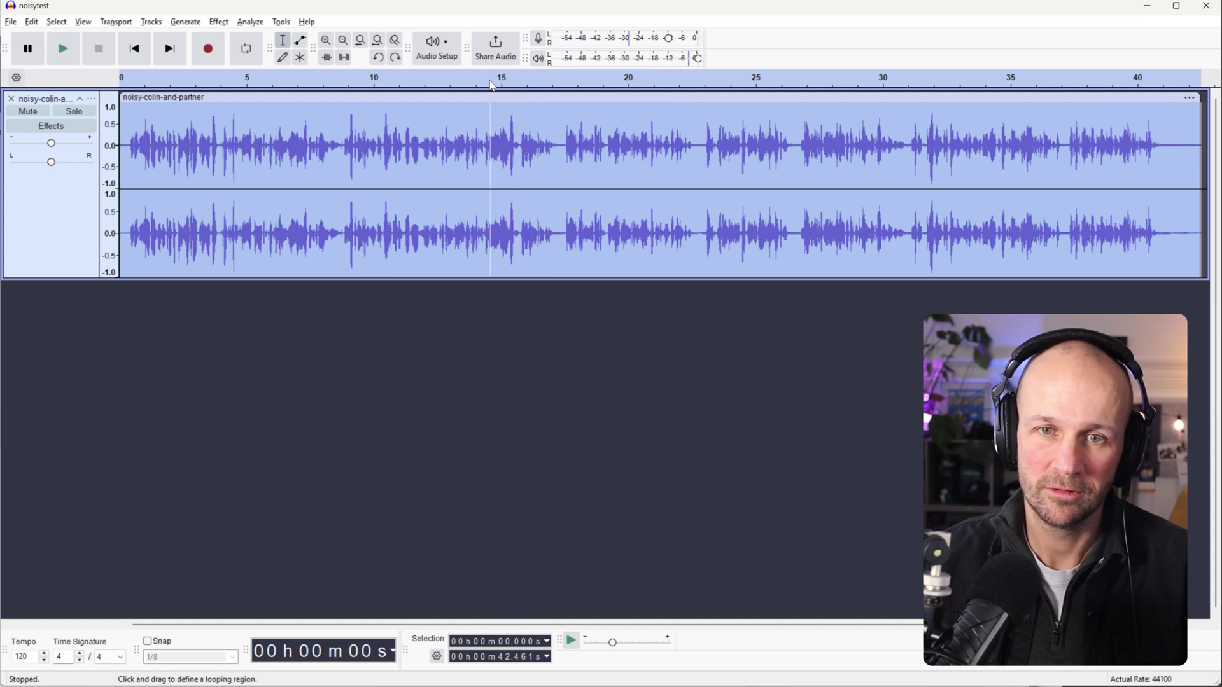
left_click(494, 79)
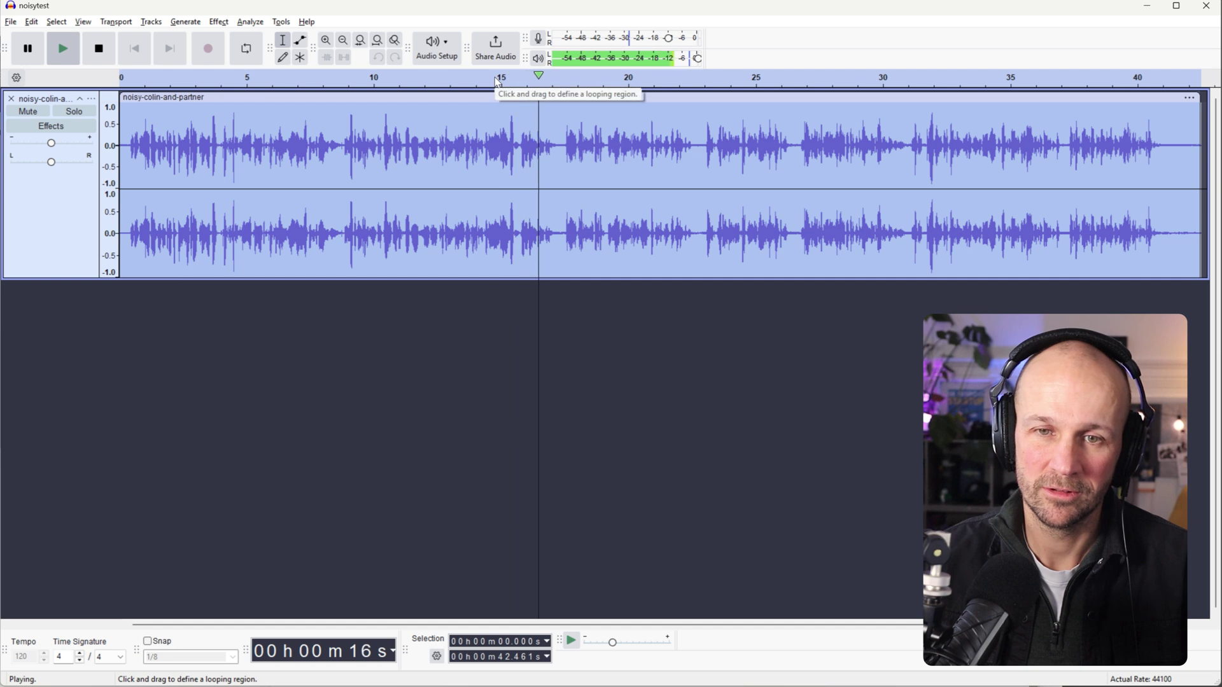
key("space")
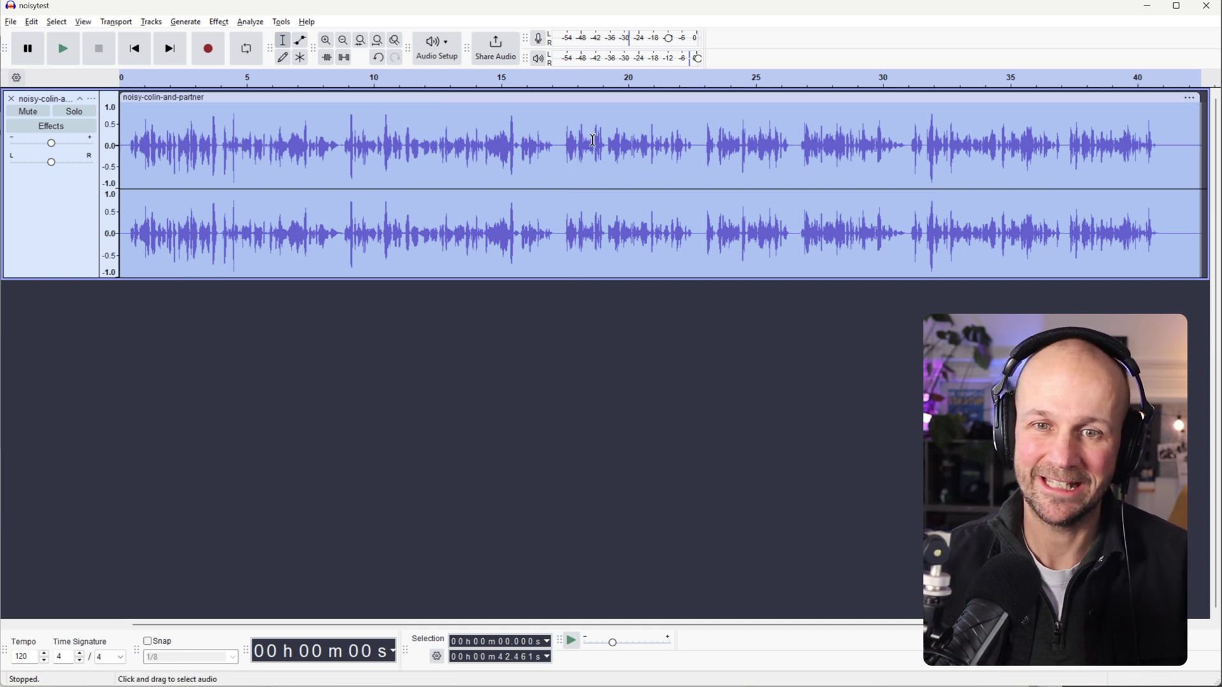
Step: Undo, reapply Noise Reduction at 10 dB, and play back from about 16 s
key("ctrl+z")
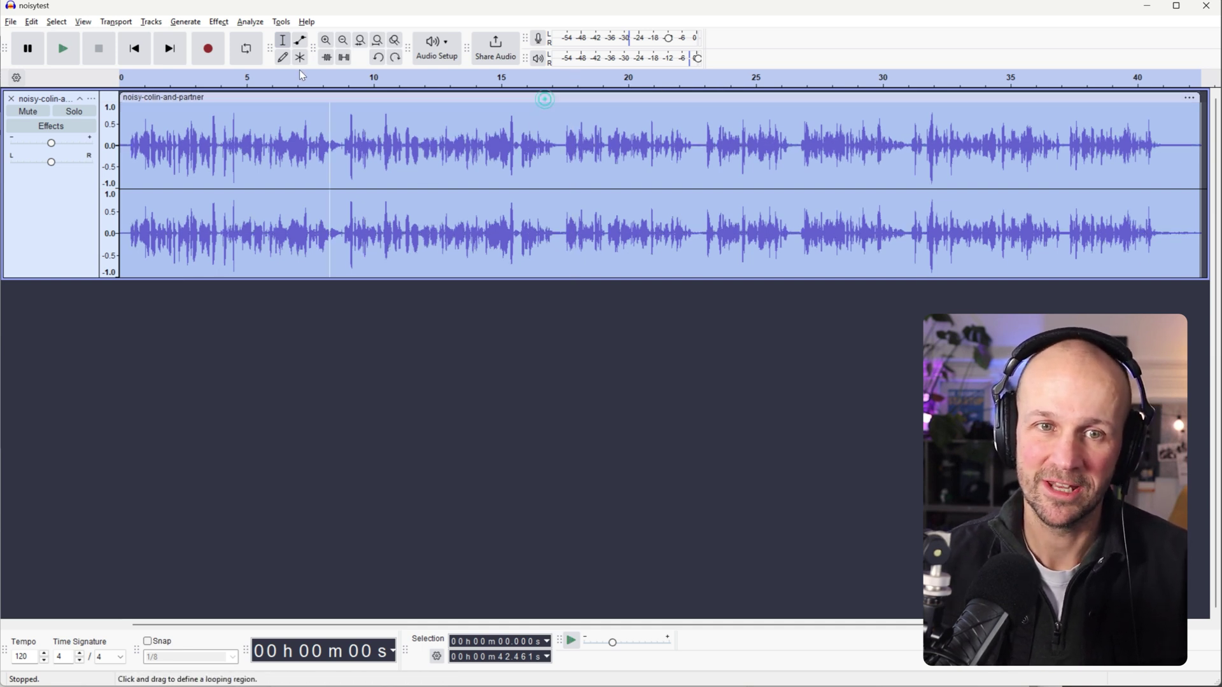
left_click(250, 22)
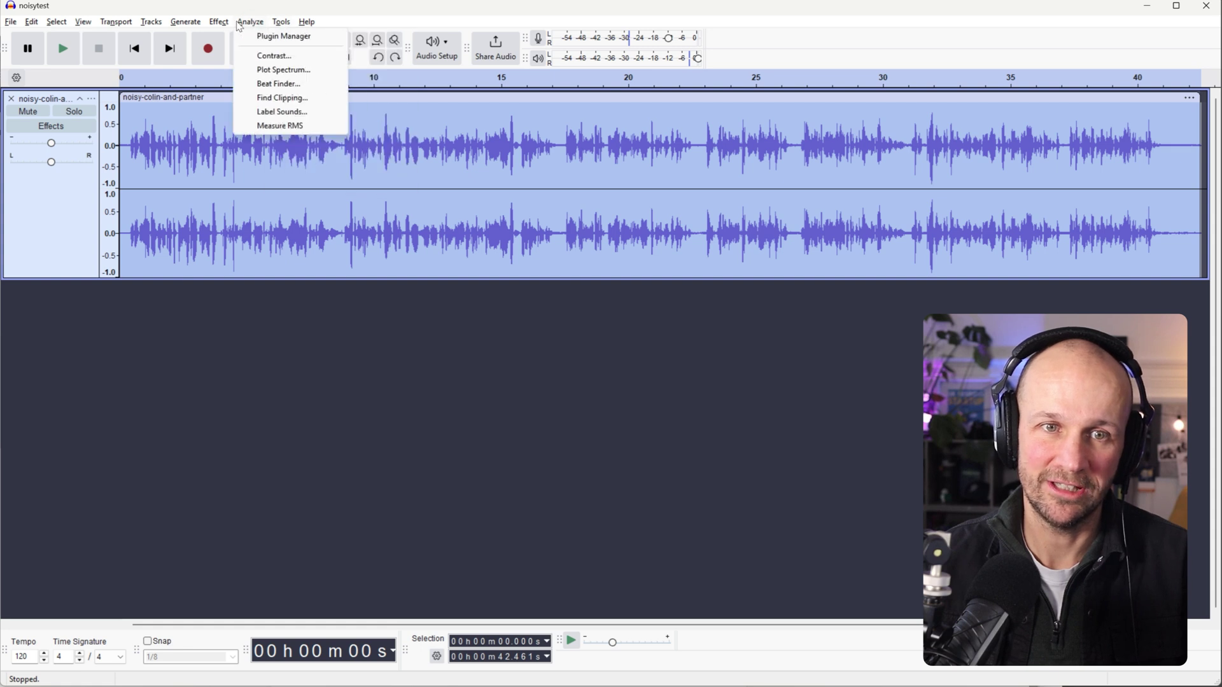
mouse_move(218, 21)
mouse_move(263, 197)
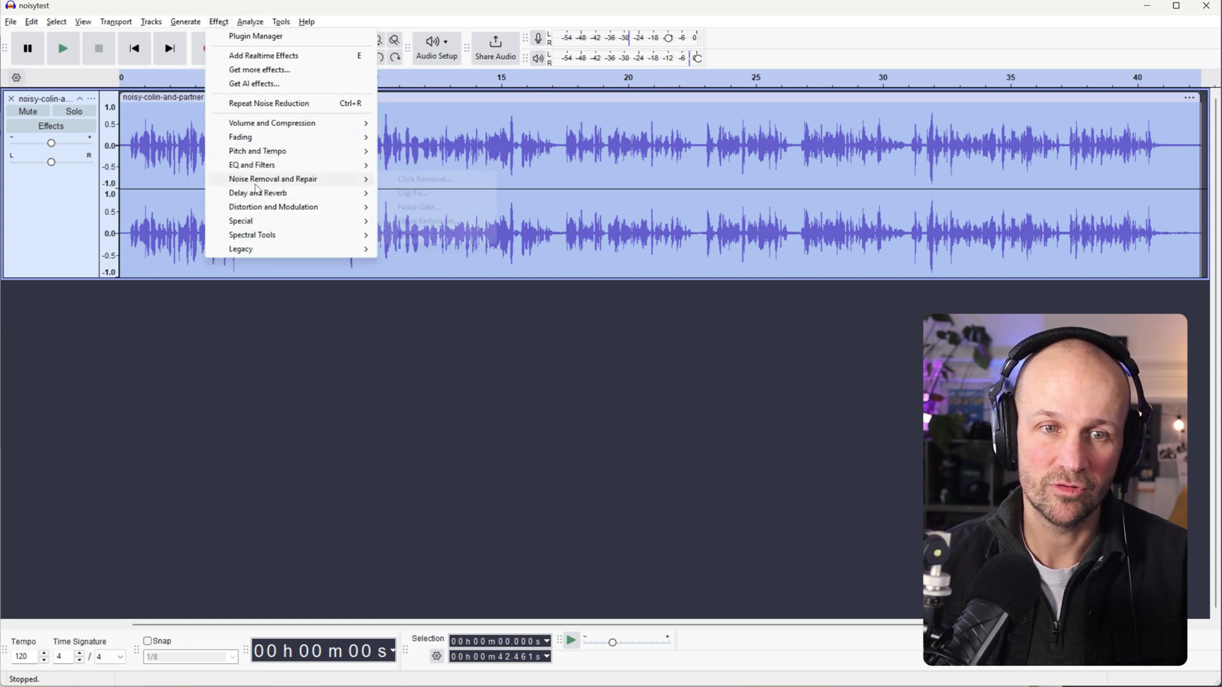
left_click(427, 221)
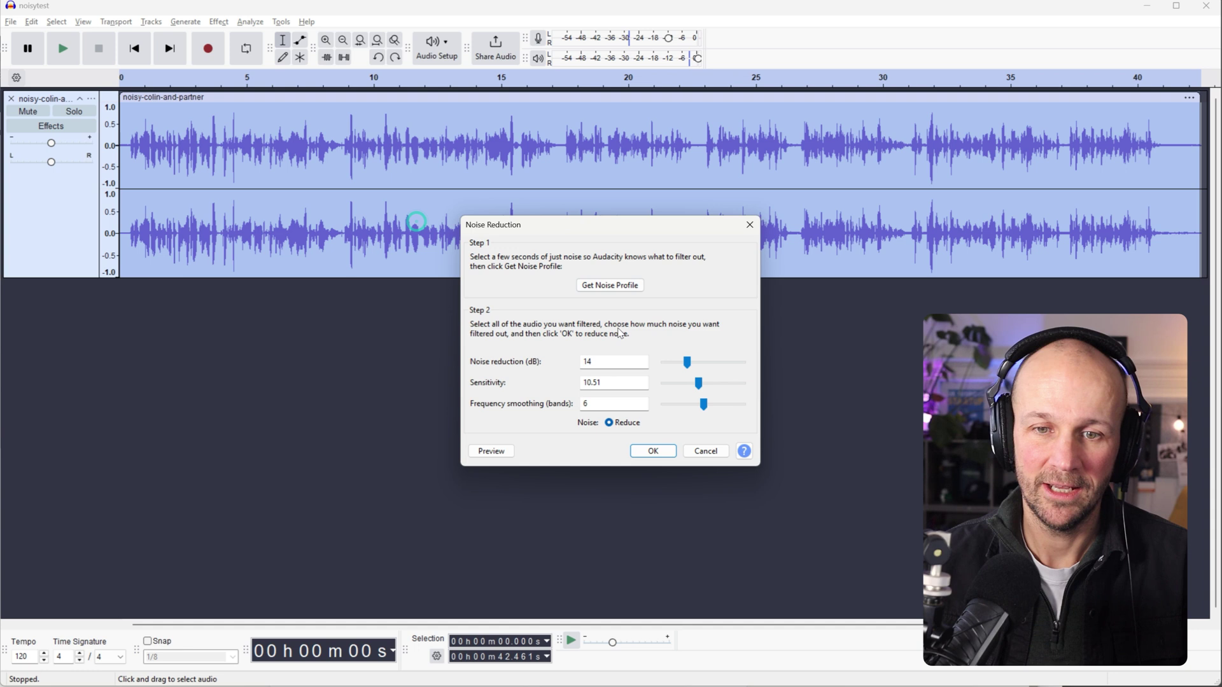
left_click_drag(685, 362, 687, 367)
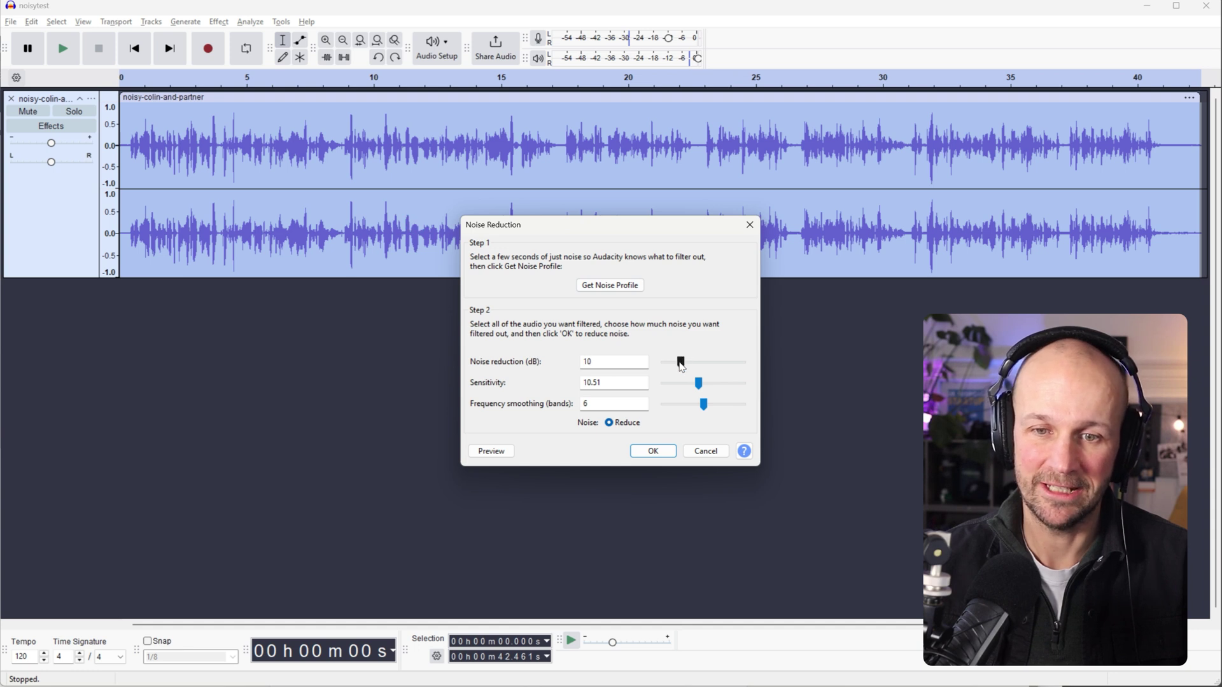
left_click(654, 451)
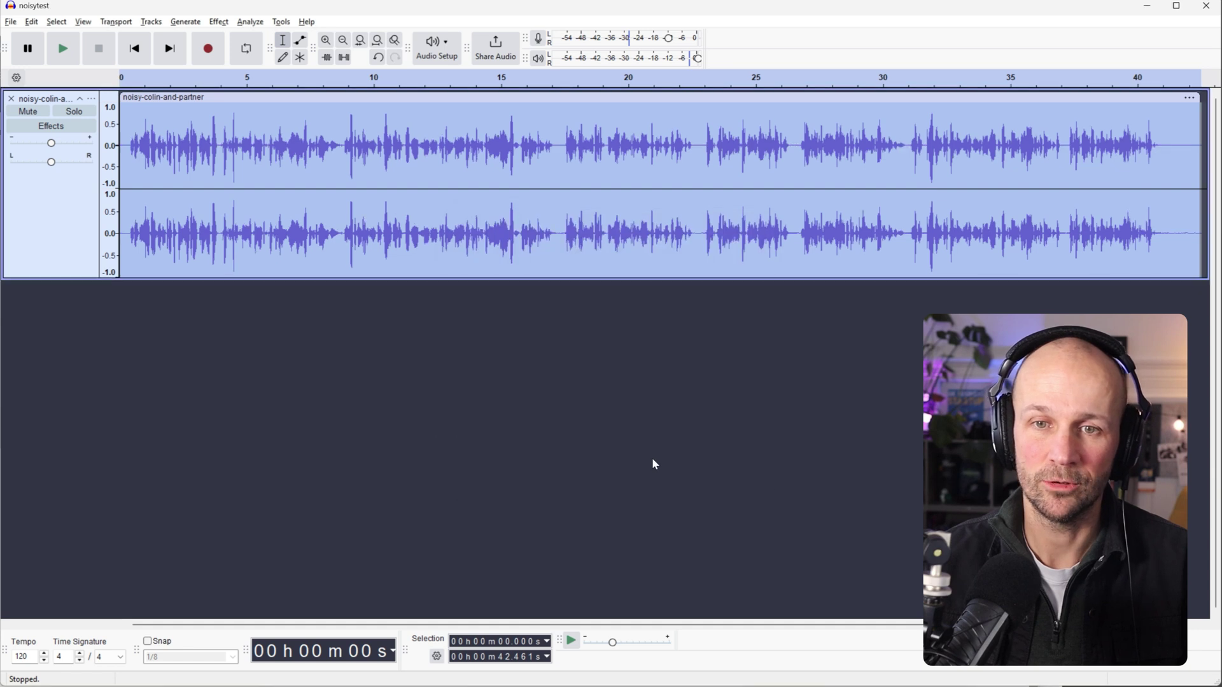
left_click(531, 81)
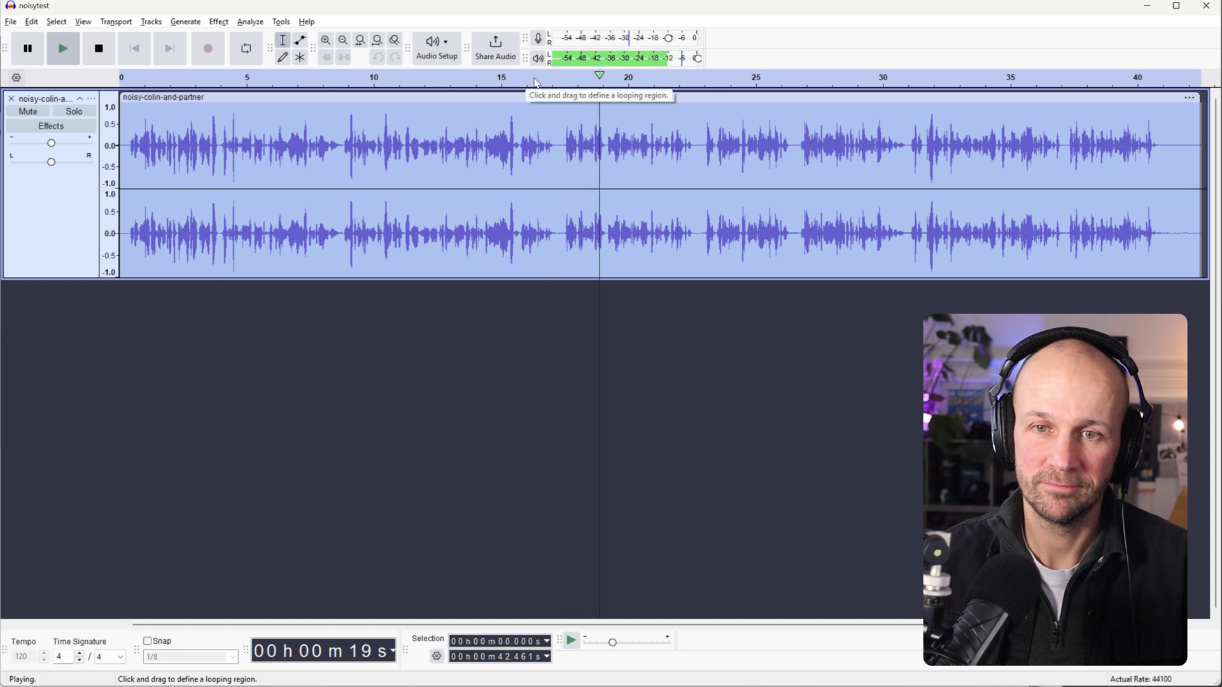
key("space")
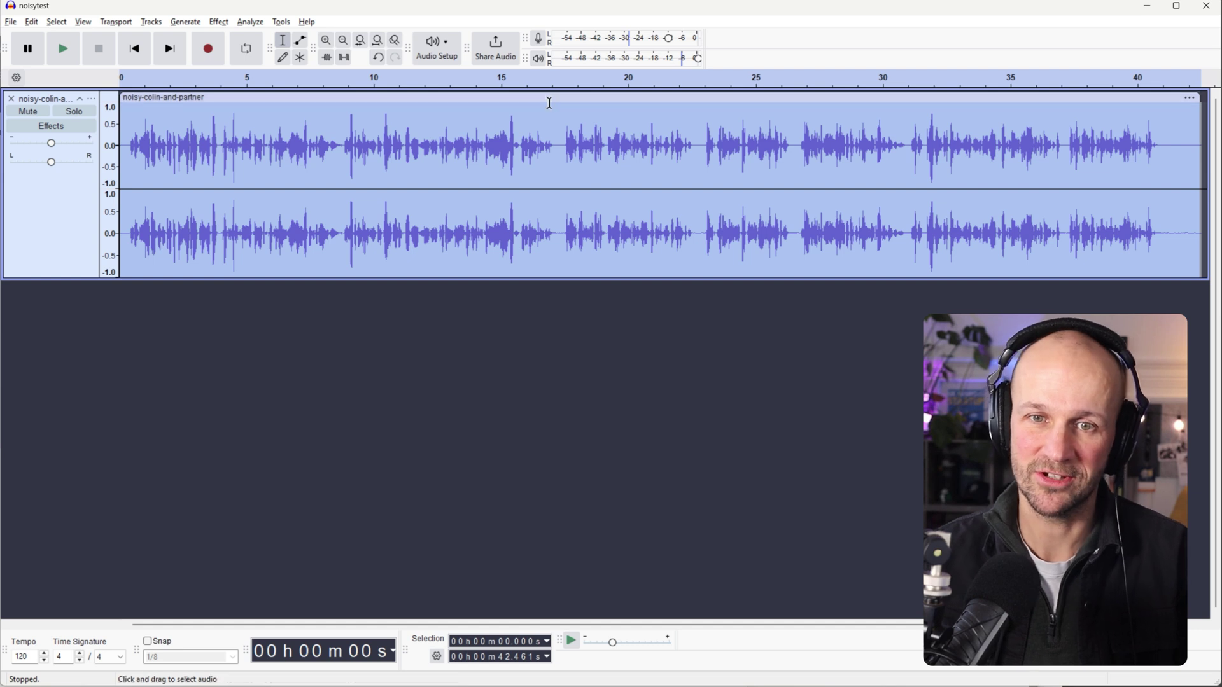
Step: Run Click Removal on the whole clip with threshold 200 and maximum spike width 20
left_click(538, 125)
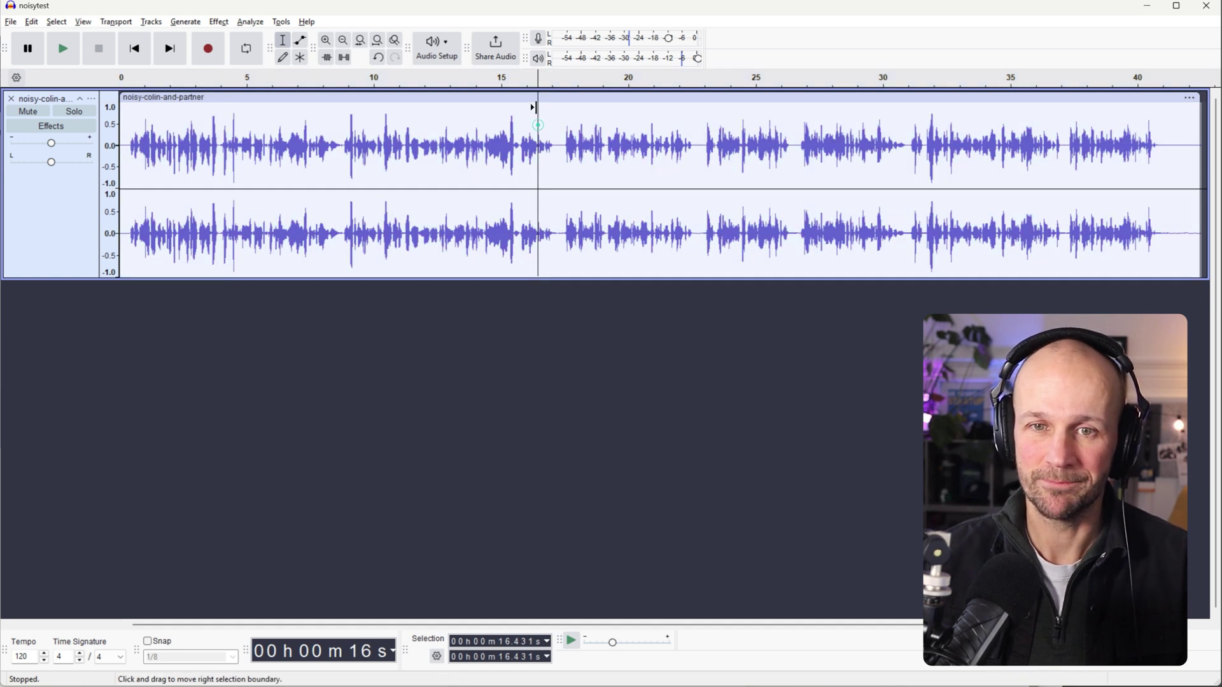
double_click(422, 114)
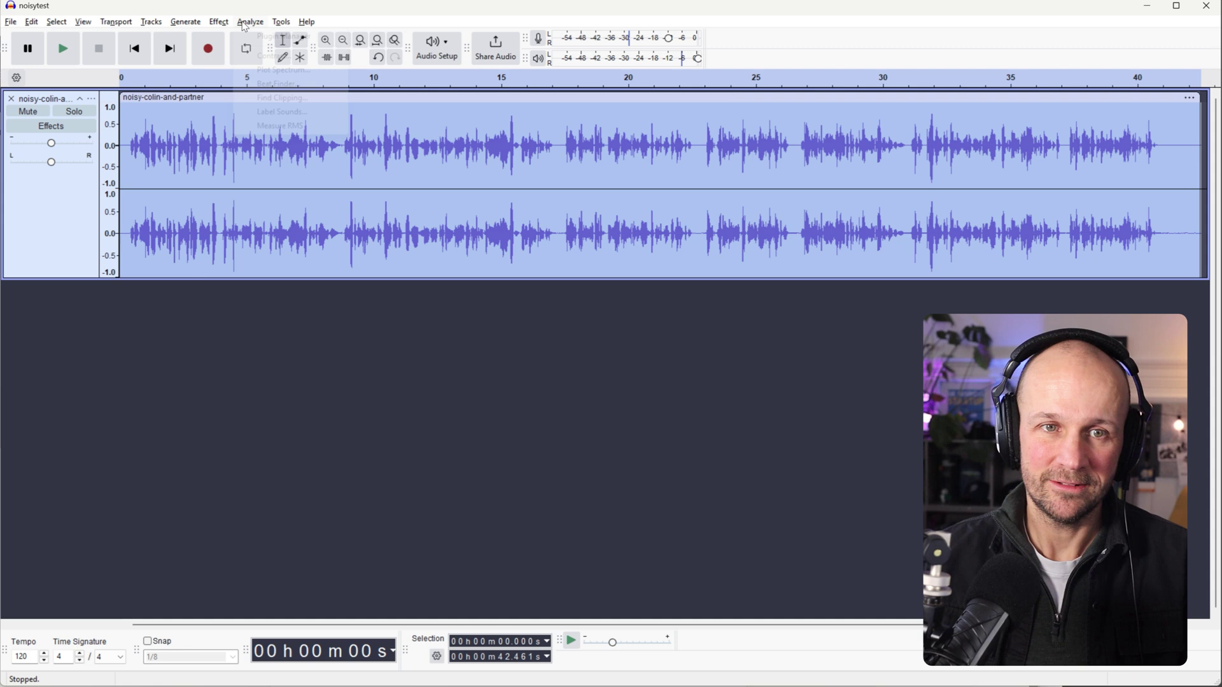
left_click(219, 22)
mouse_move(268, 182)
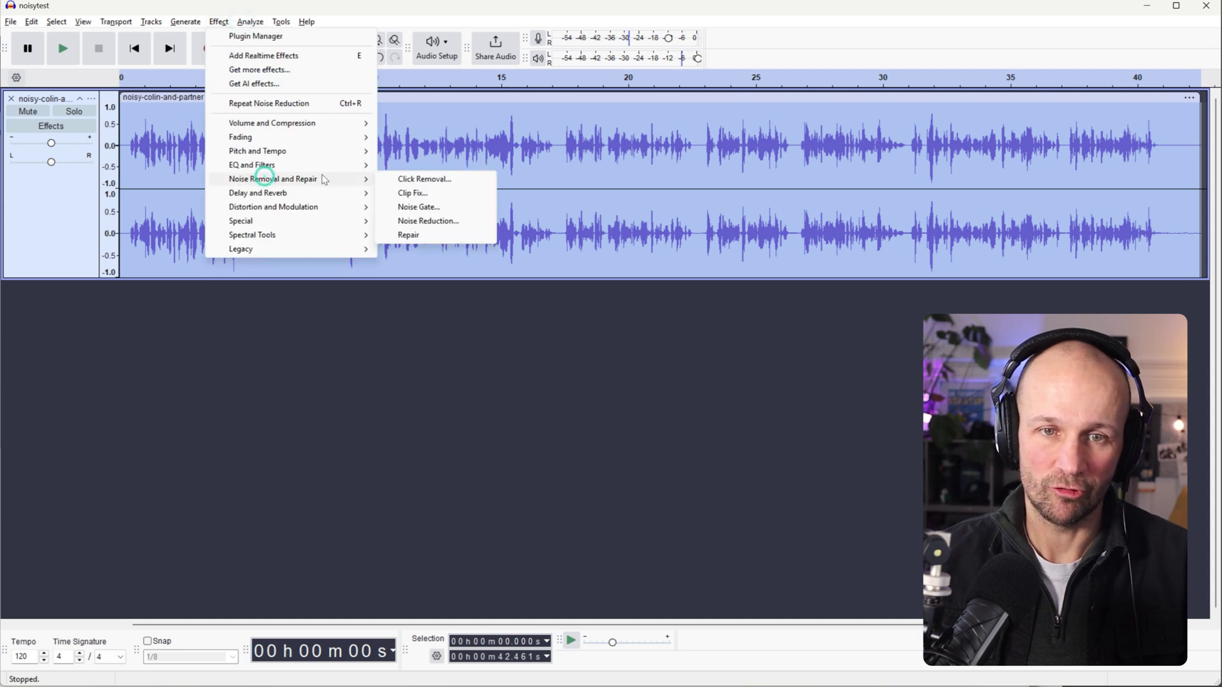
left_click(433, 180)
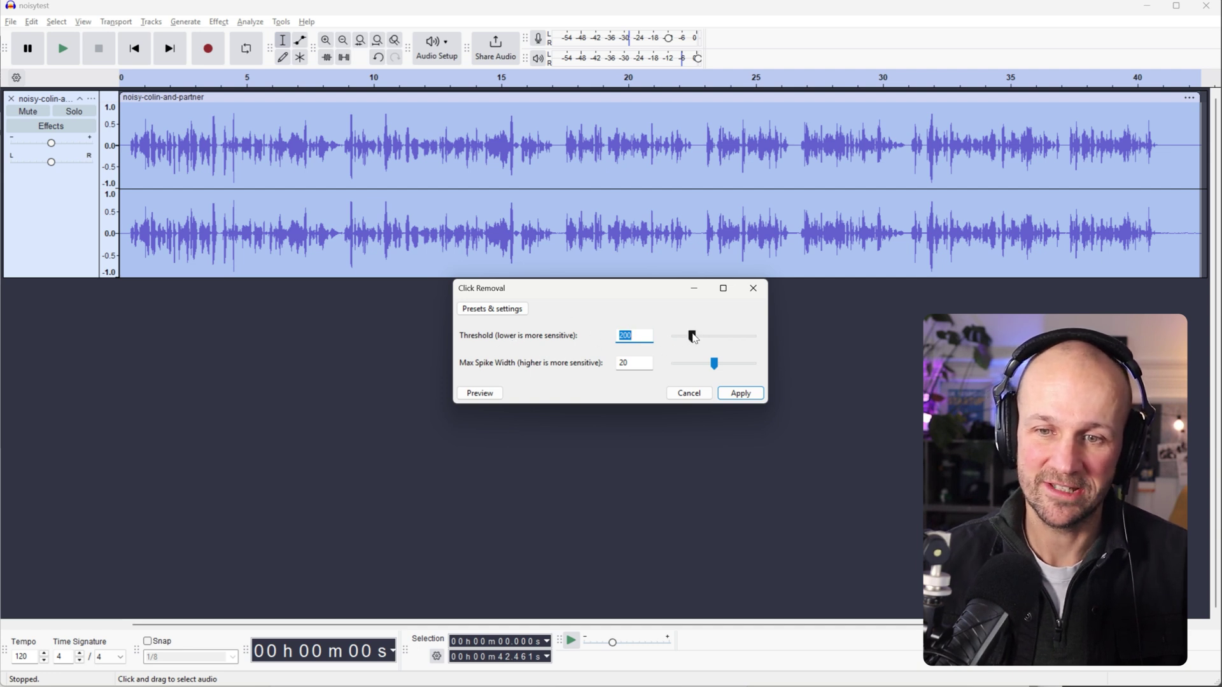
left_click_drag(694, 338, 694, 335)
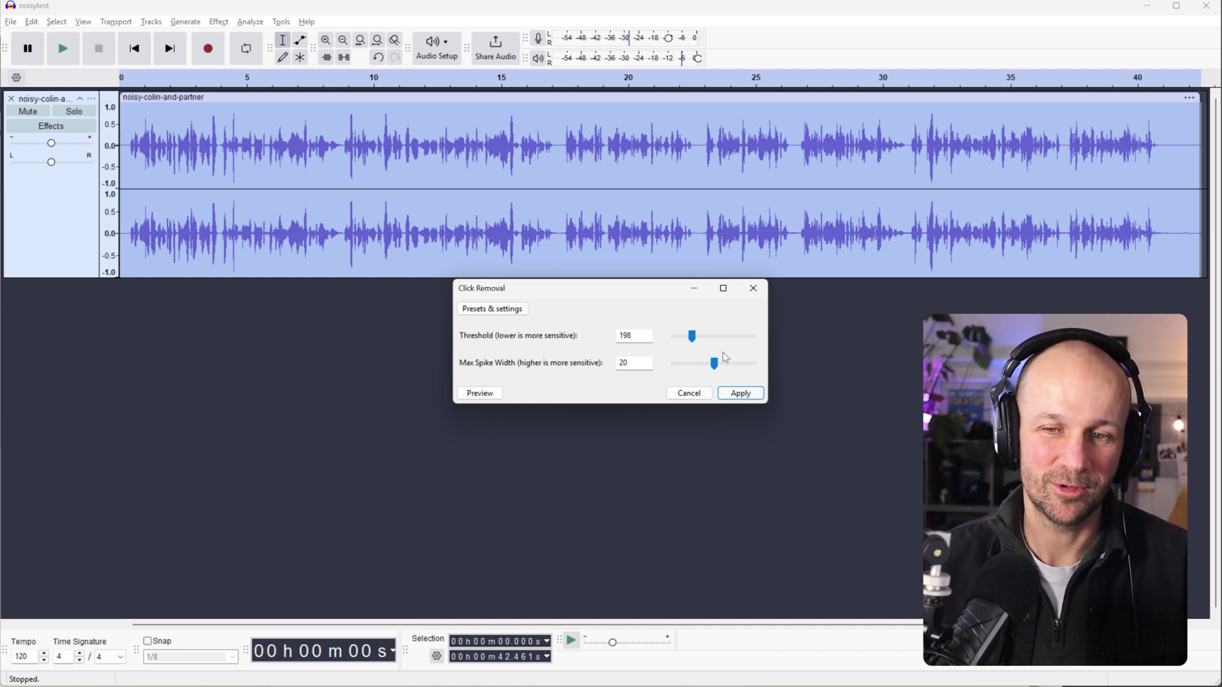
double_click(618, 338)
type("200")
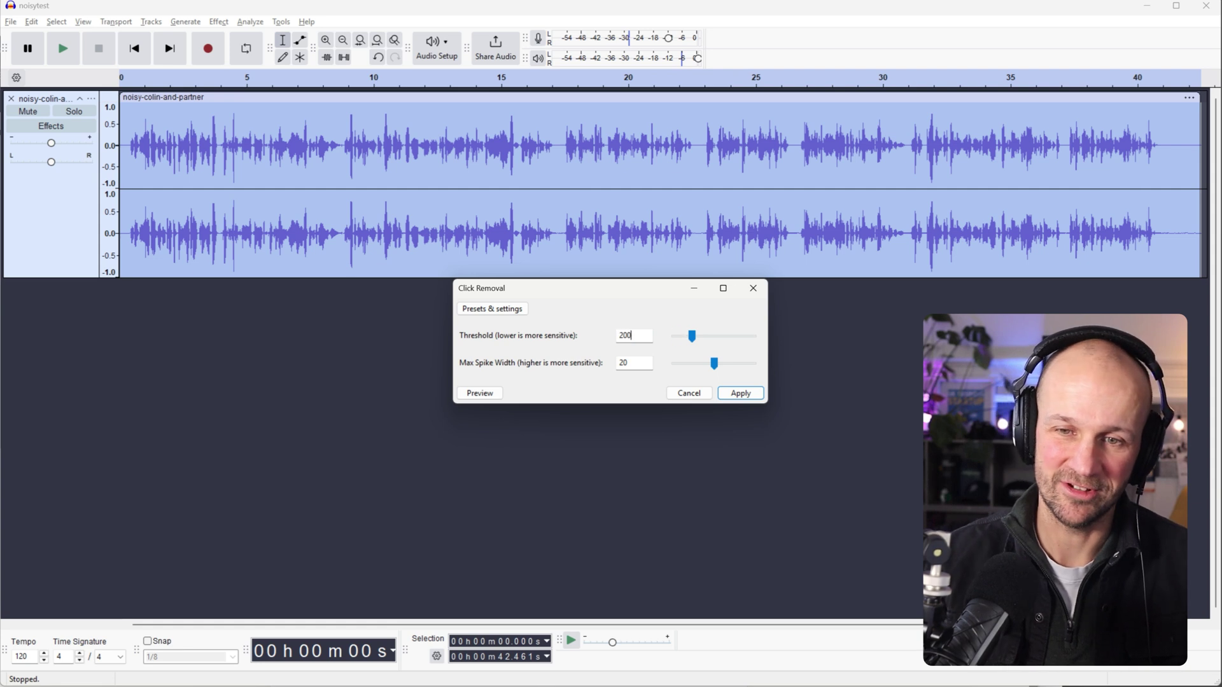
left_click(740, 393)
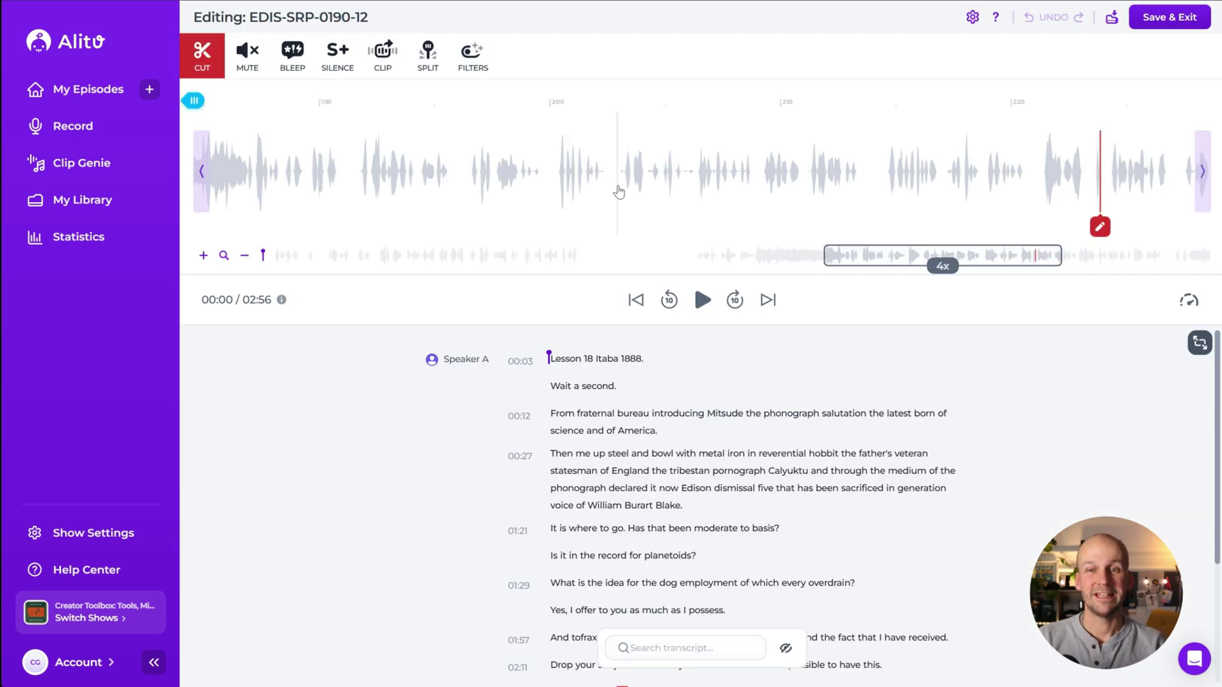
Step: Mark a stretch of audio and a transcript phrase to cut, and set playback to 2x
left_click_drag(617, 188, 756, 194)
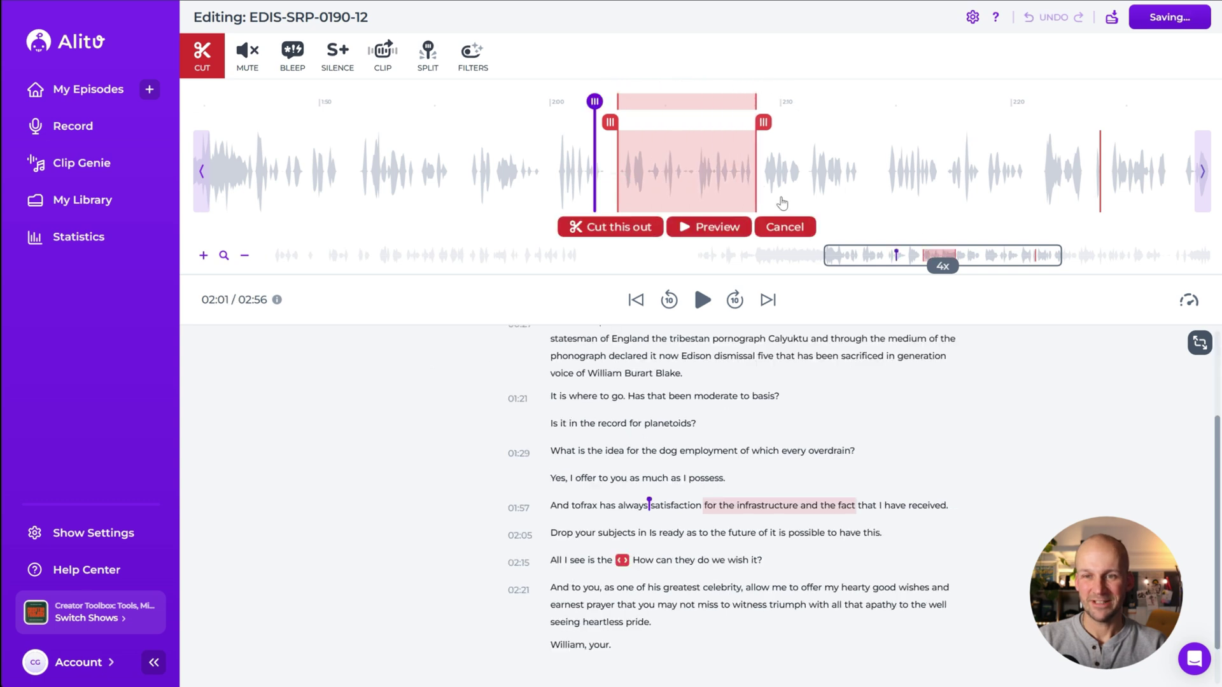
left_click(1189, 301)
left_click(1101, 265)
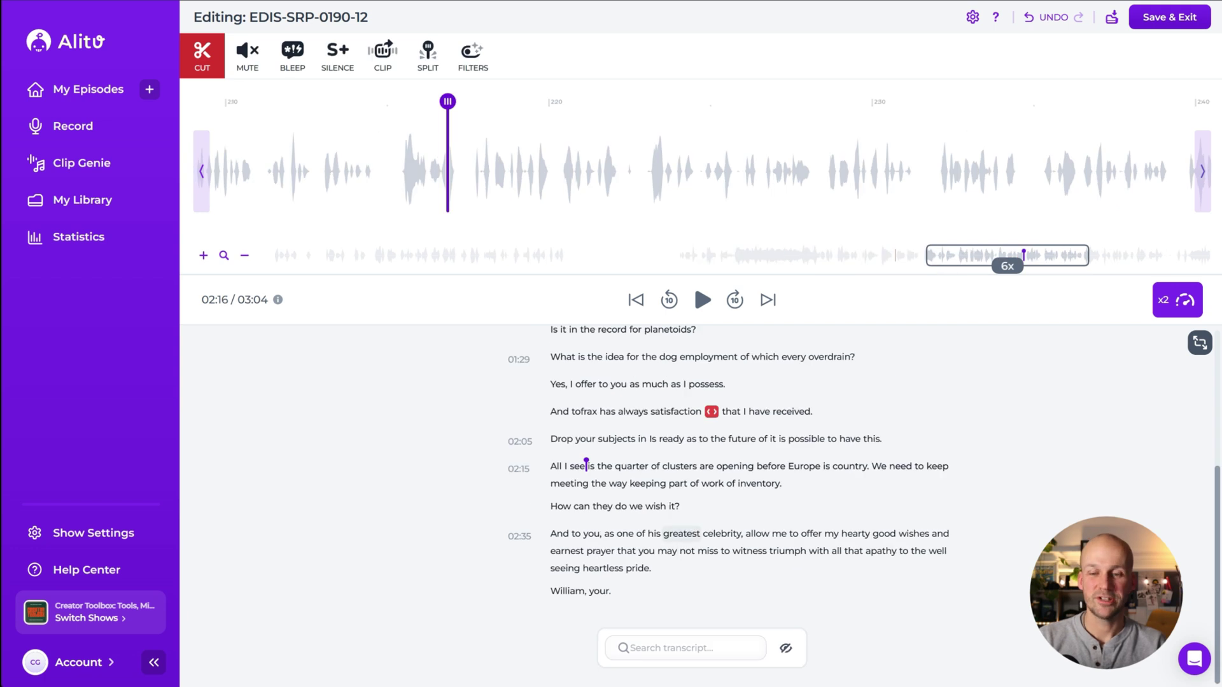
left_click_drag(550, 533, 787, 533)
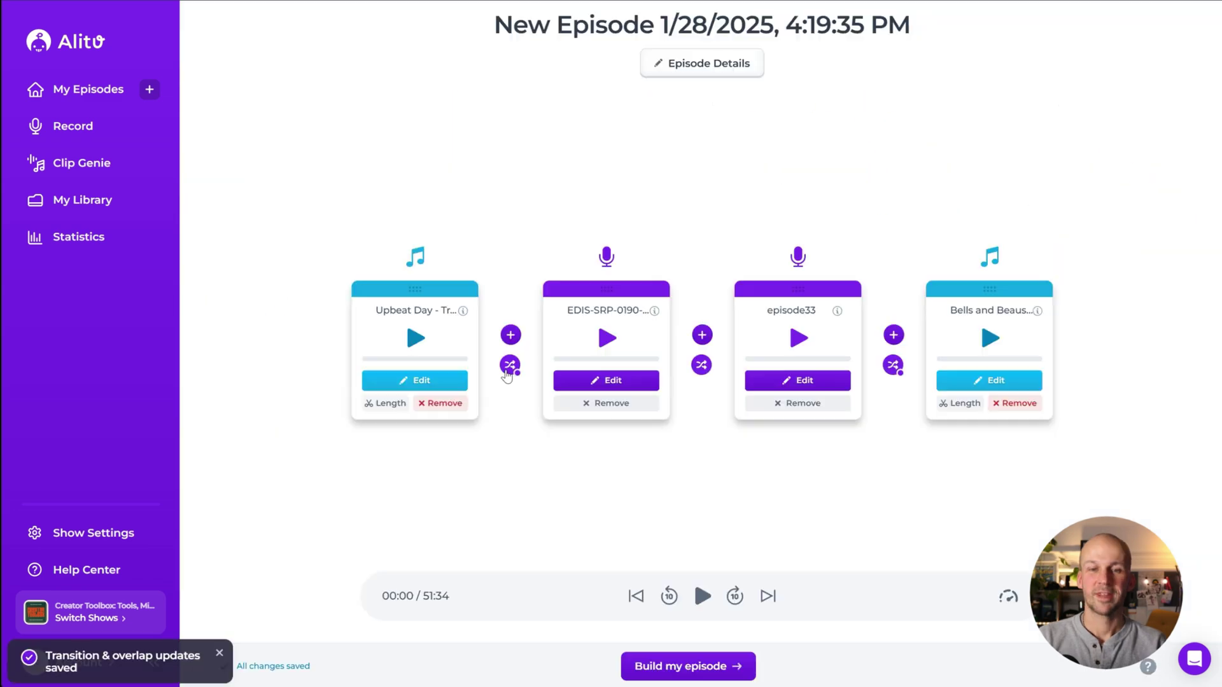
Step: Raise the clip overlap to 2.0 s and add the riverside_roundup clip from My Library
left_click(505, 365)
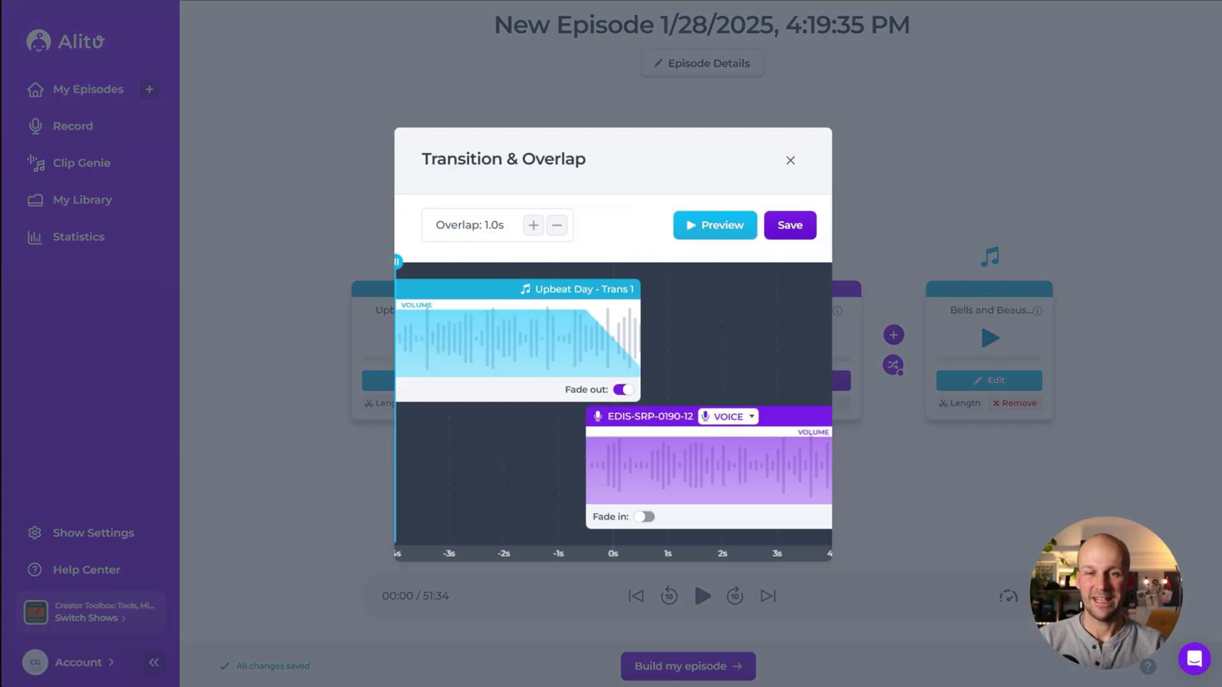
left_click(533, 226)
left_click(533, 226)
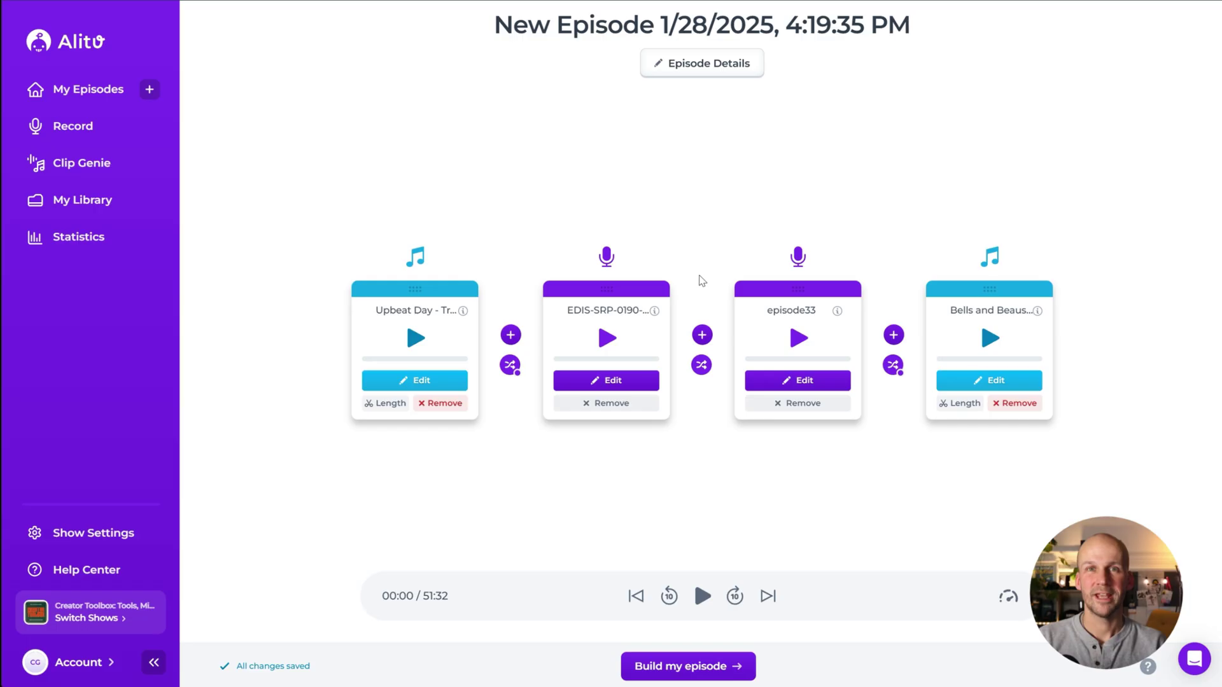
left_click(710, 336)
left_click(903, 334)
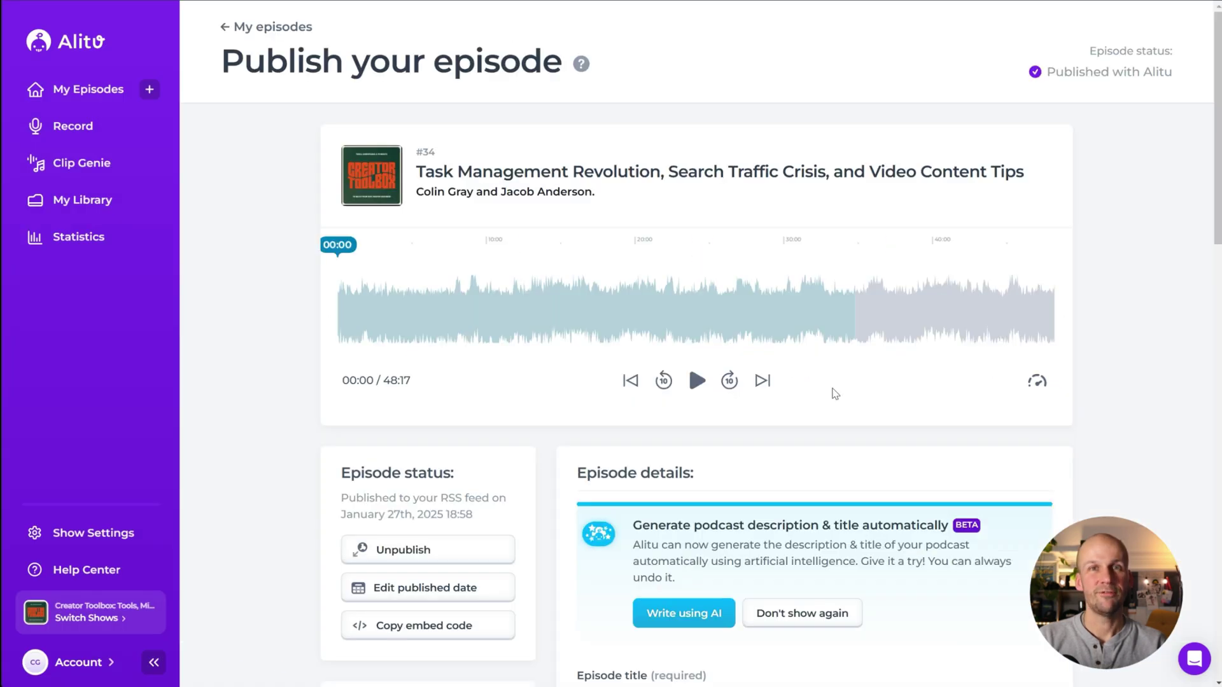
Step: Scroll through the Alitu Publish page to review the episode details
scroll(834, 394, "down", 8)
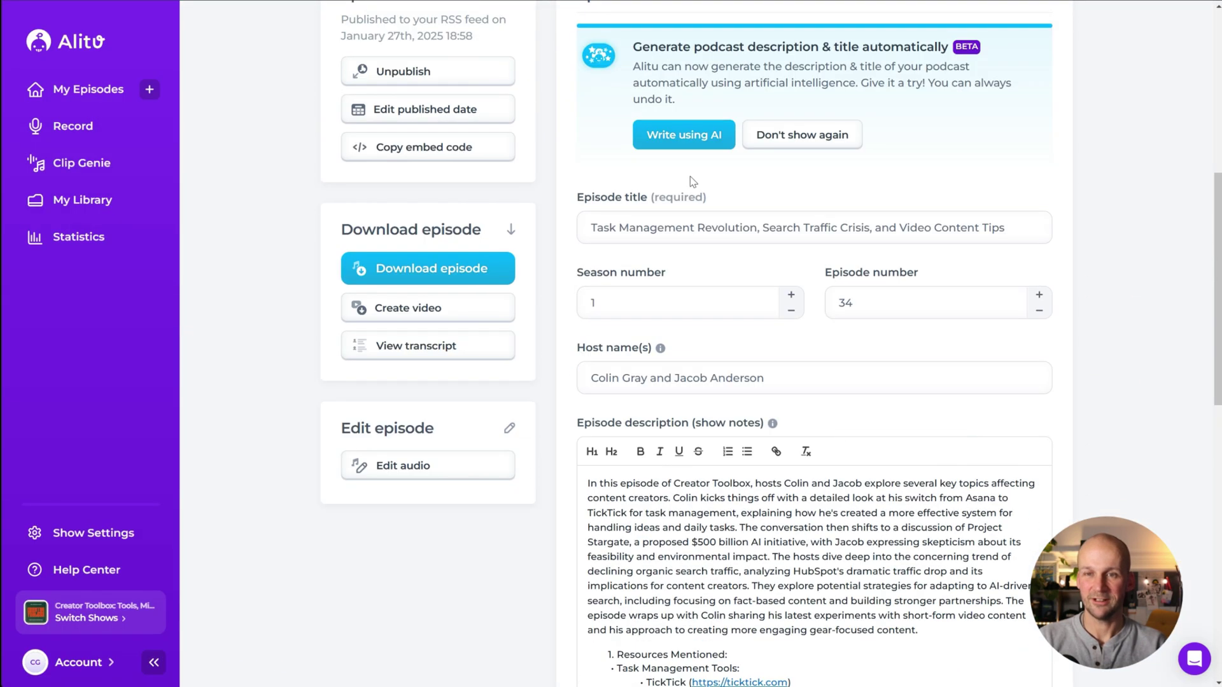
scroll(722, 210, "up", 1)
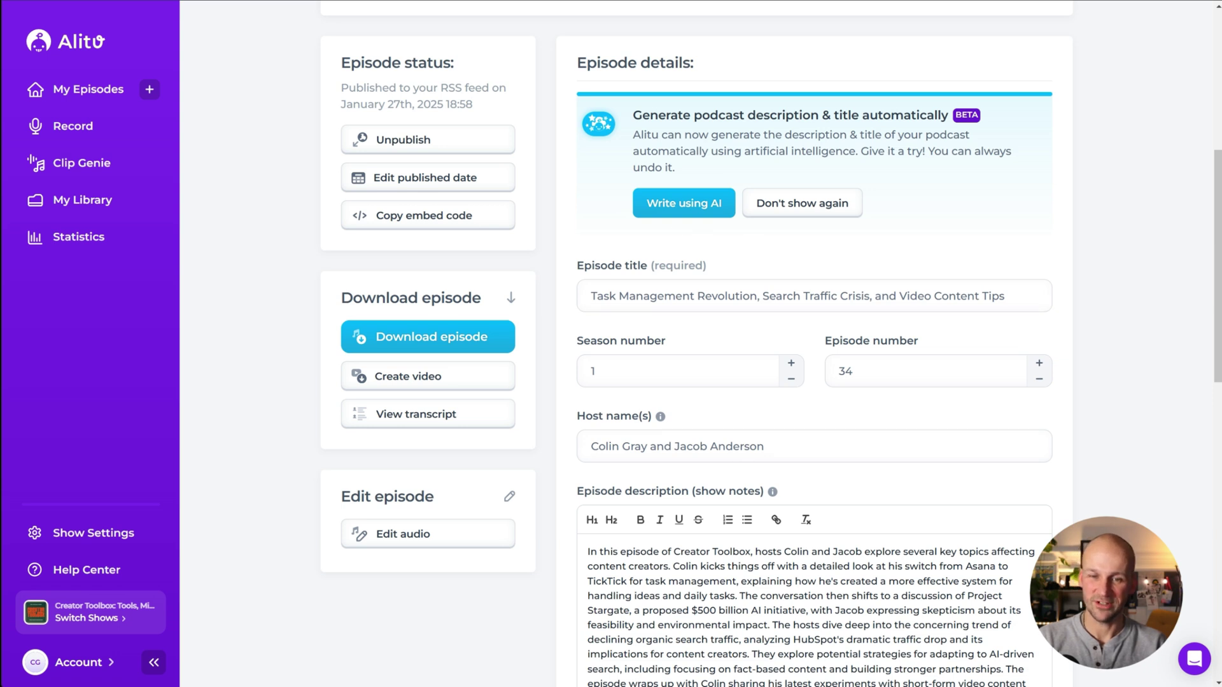
scroll(568, 385, "up", 6)
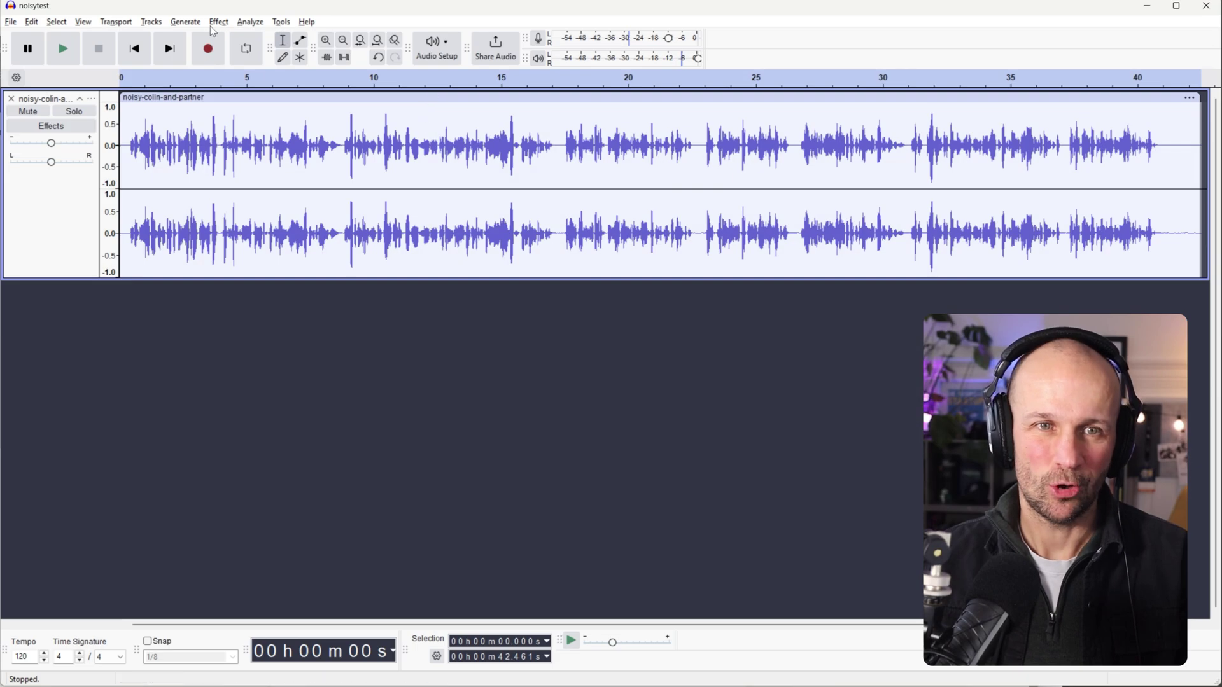
Step: Apply Noise Gate to the whole clip at defaults: −40 dB threshold, −24 dB reduction
double_click(483, 99)
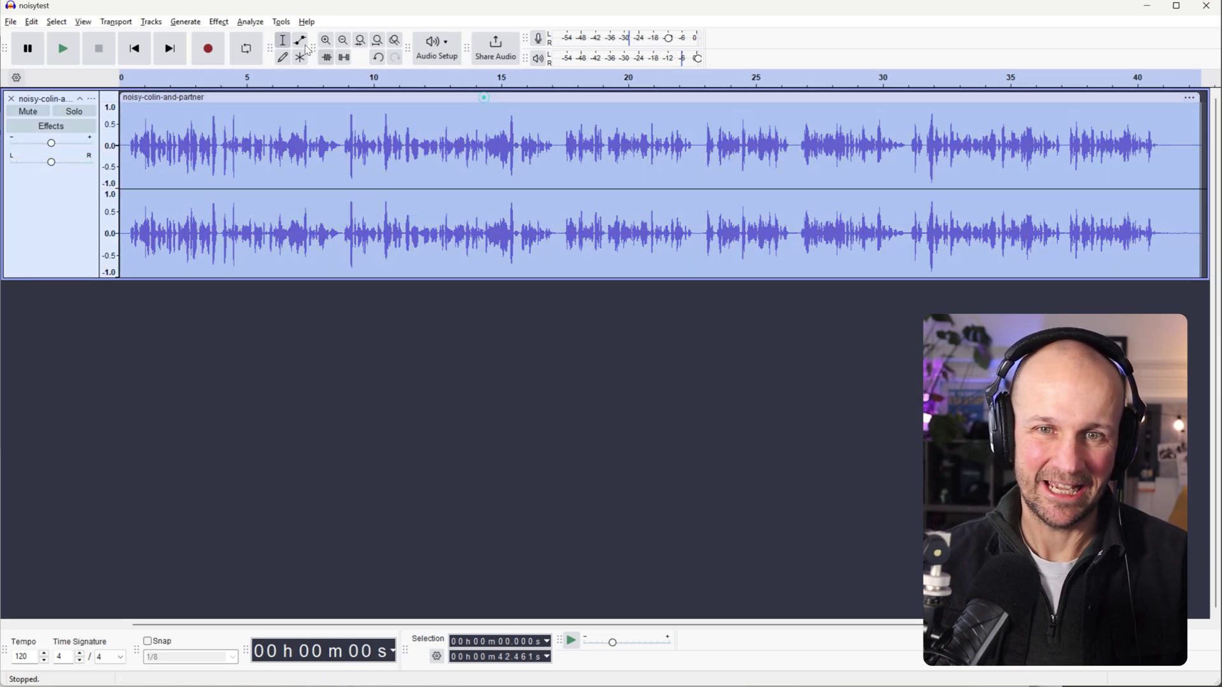
left_click(218, 22)
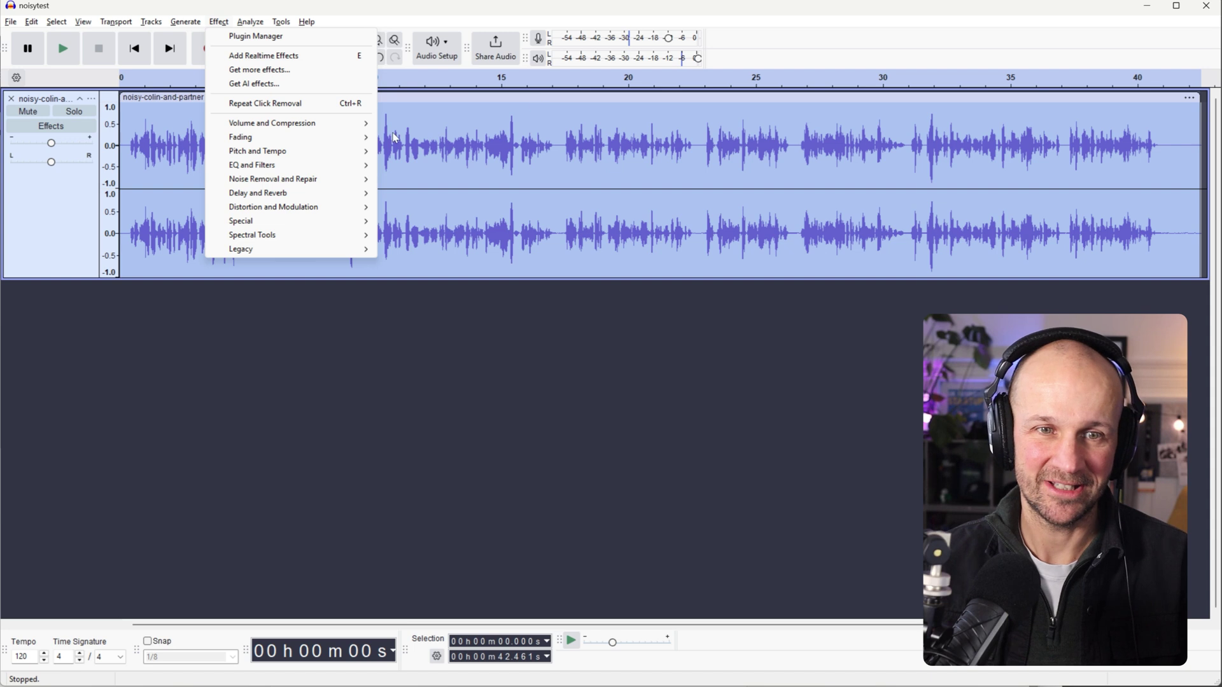
mouse_move(270, 183)
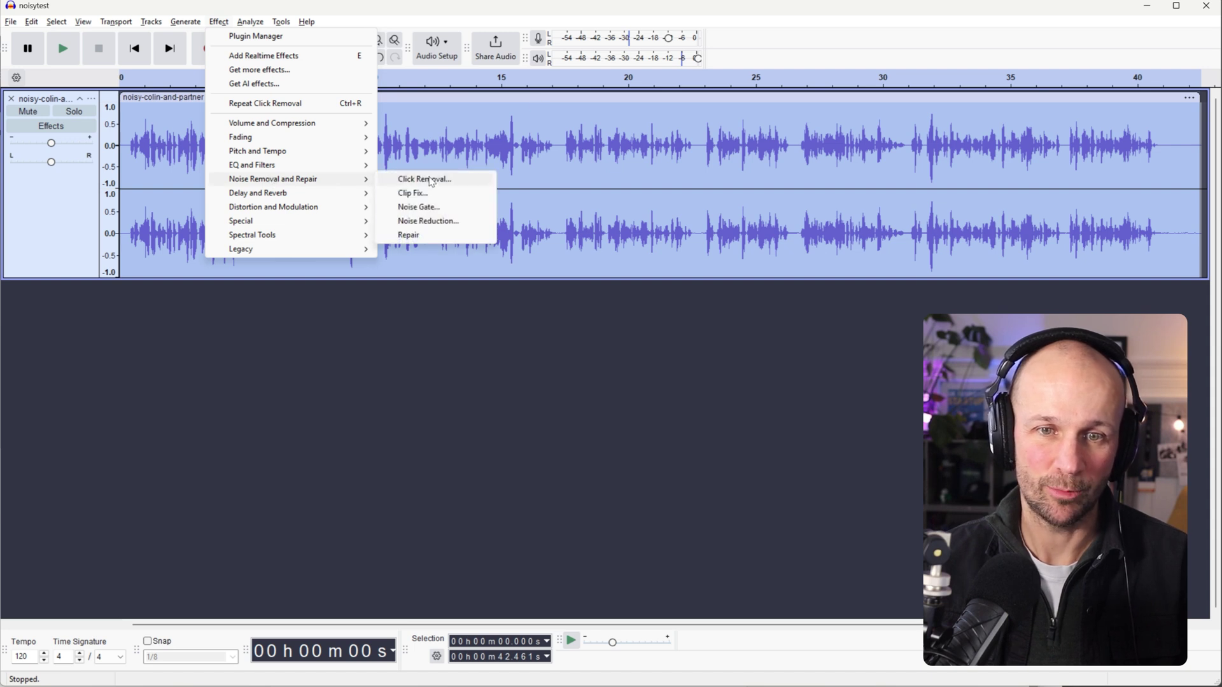
left_click(423, 207)
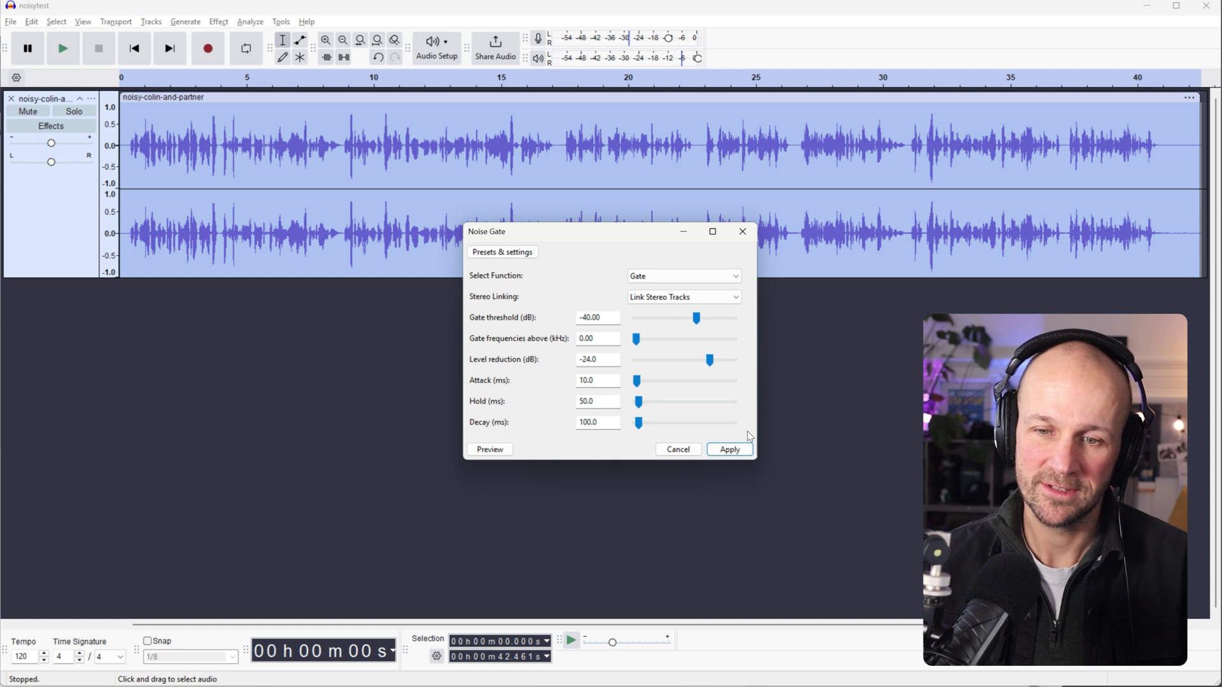
left_click(730, 450)
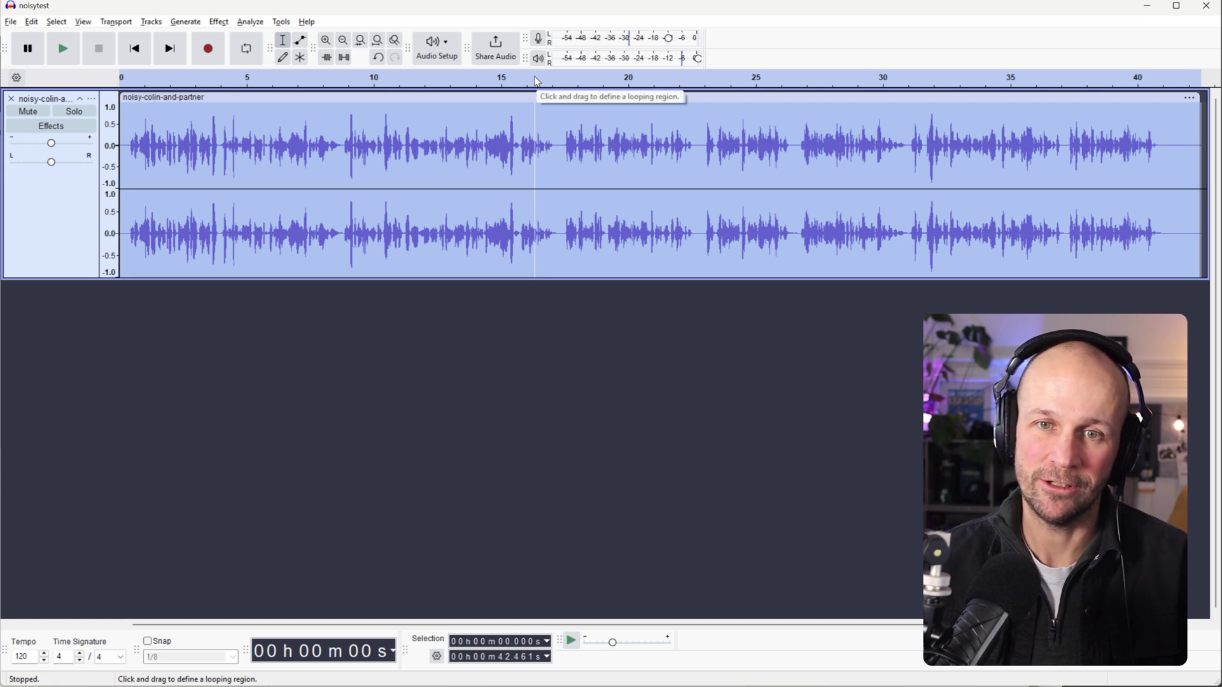
Step: Play back the gated speech from about 16–17 s, then make the stereo track taller
left_click(539, 80)
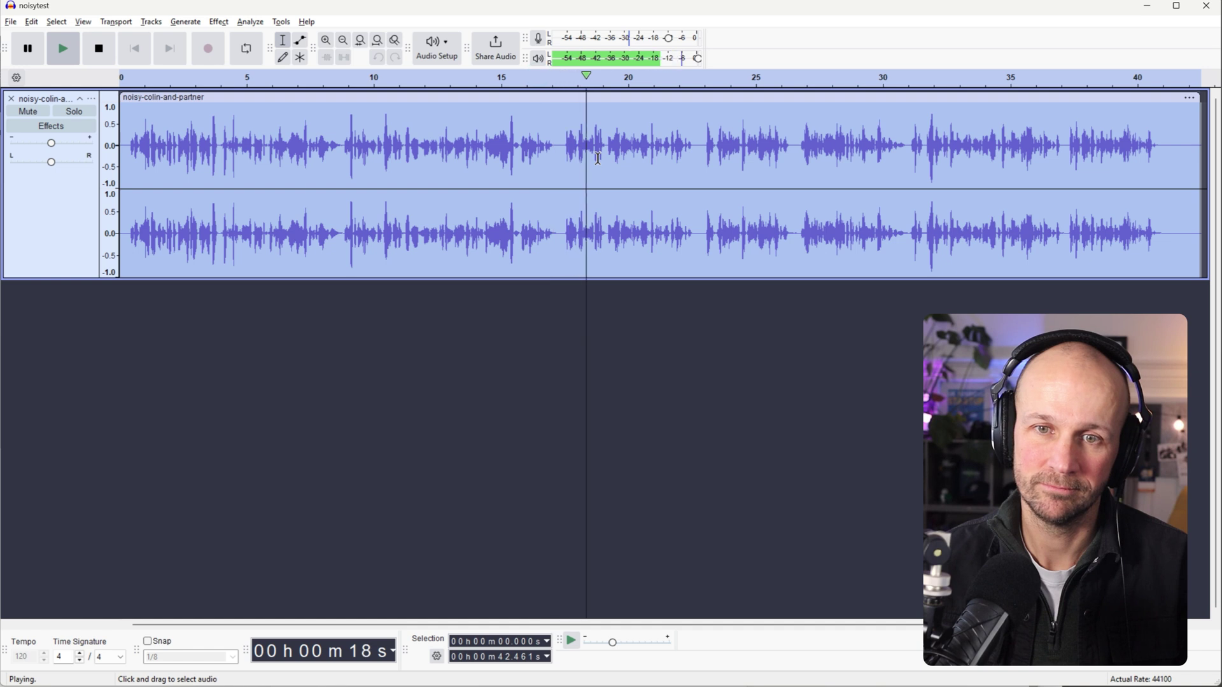
left_click(537, 80)
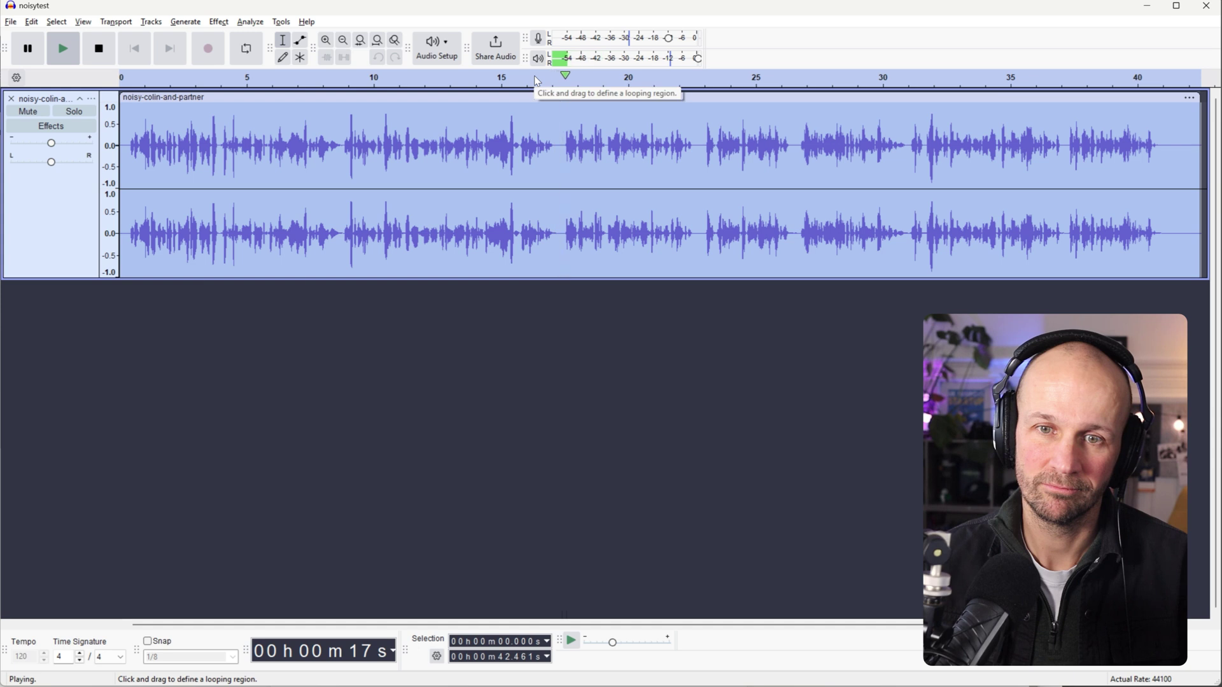
key("space")
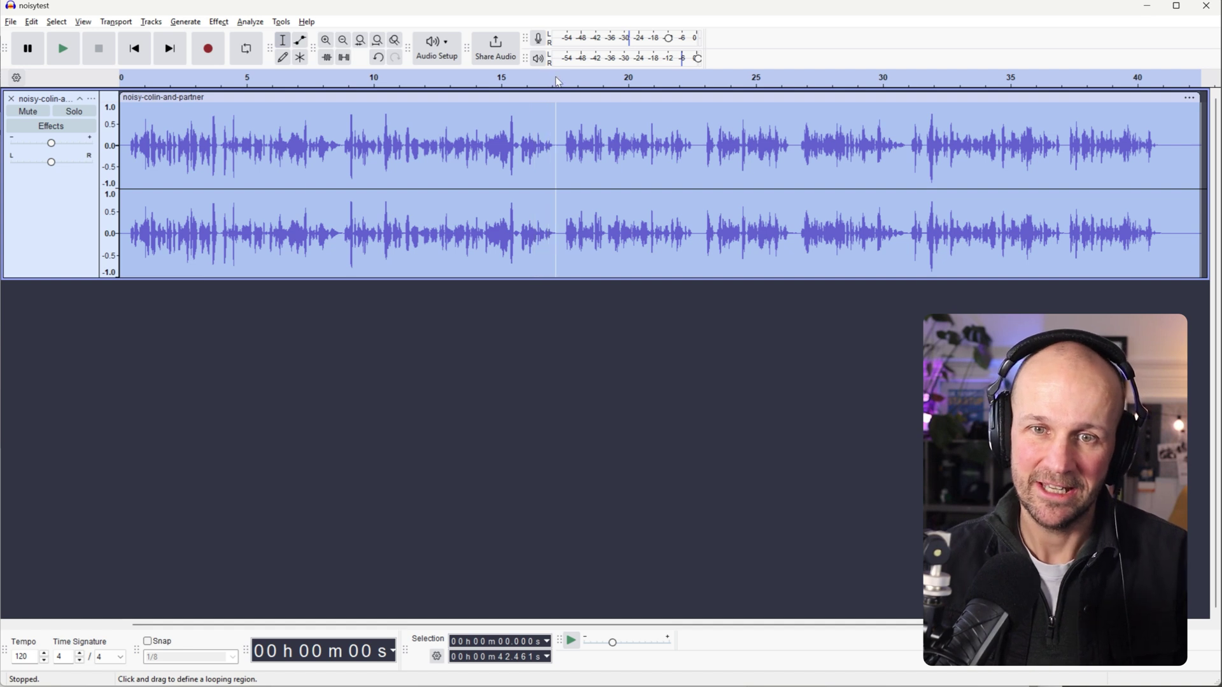
left_click(553, 80)
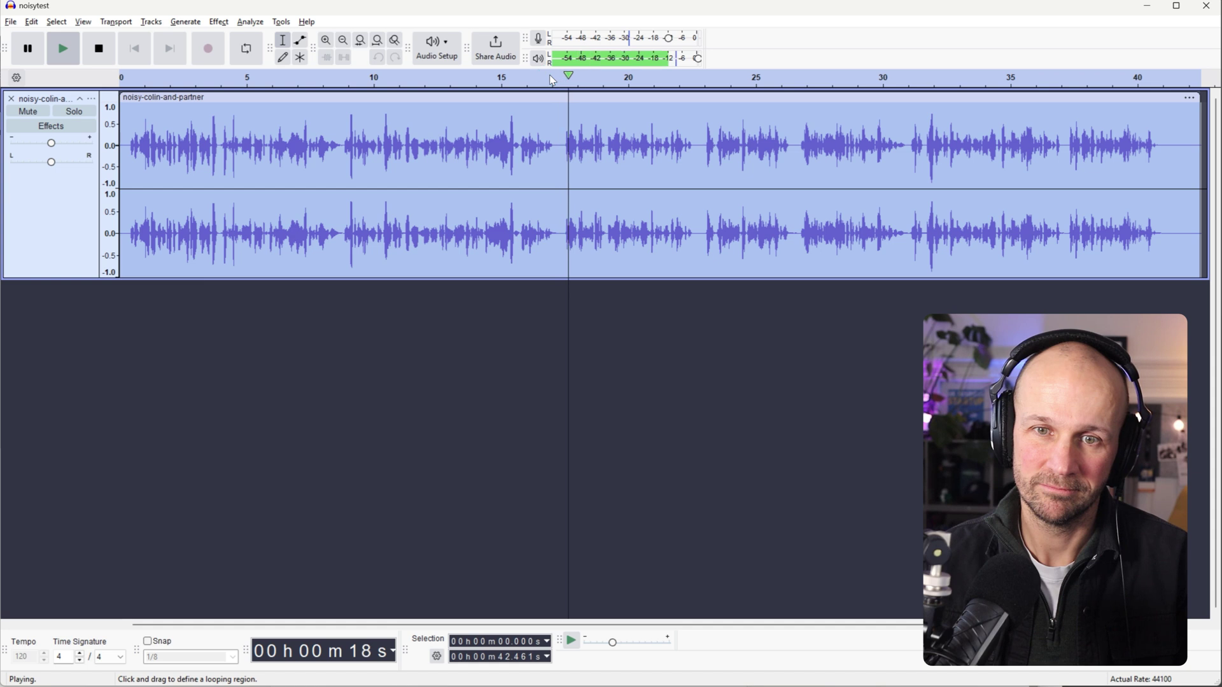
key("space")
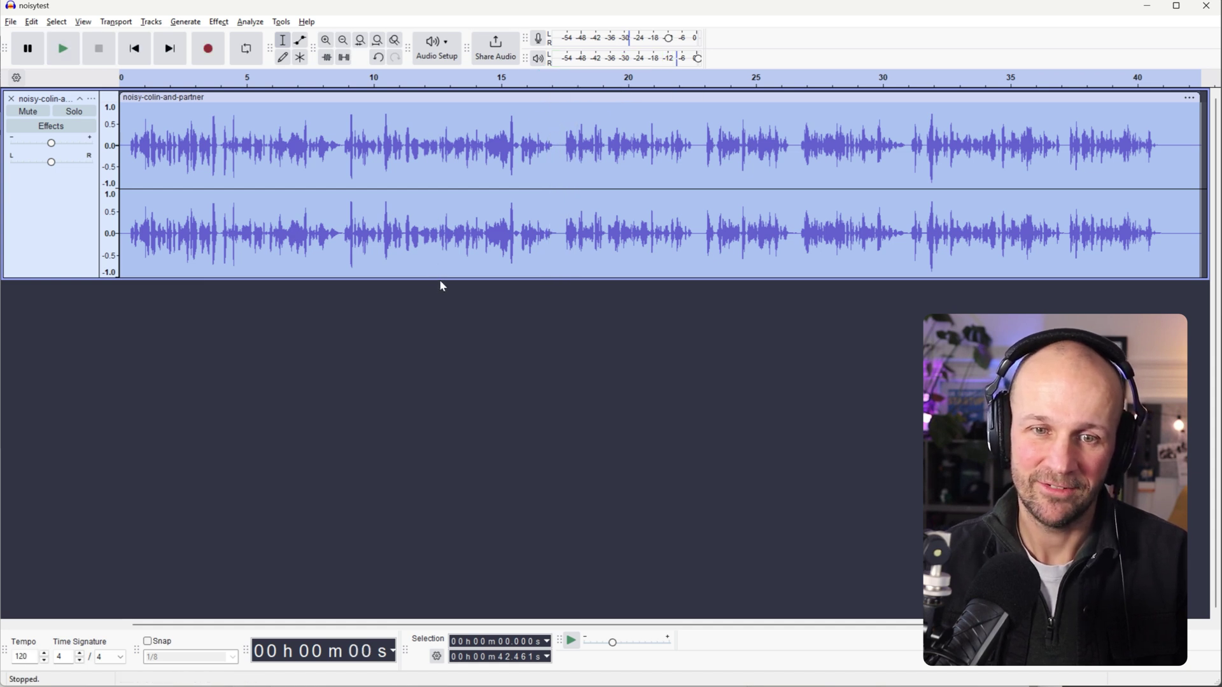
left_click_drag(441, 280, 447, 565)
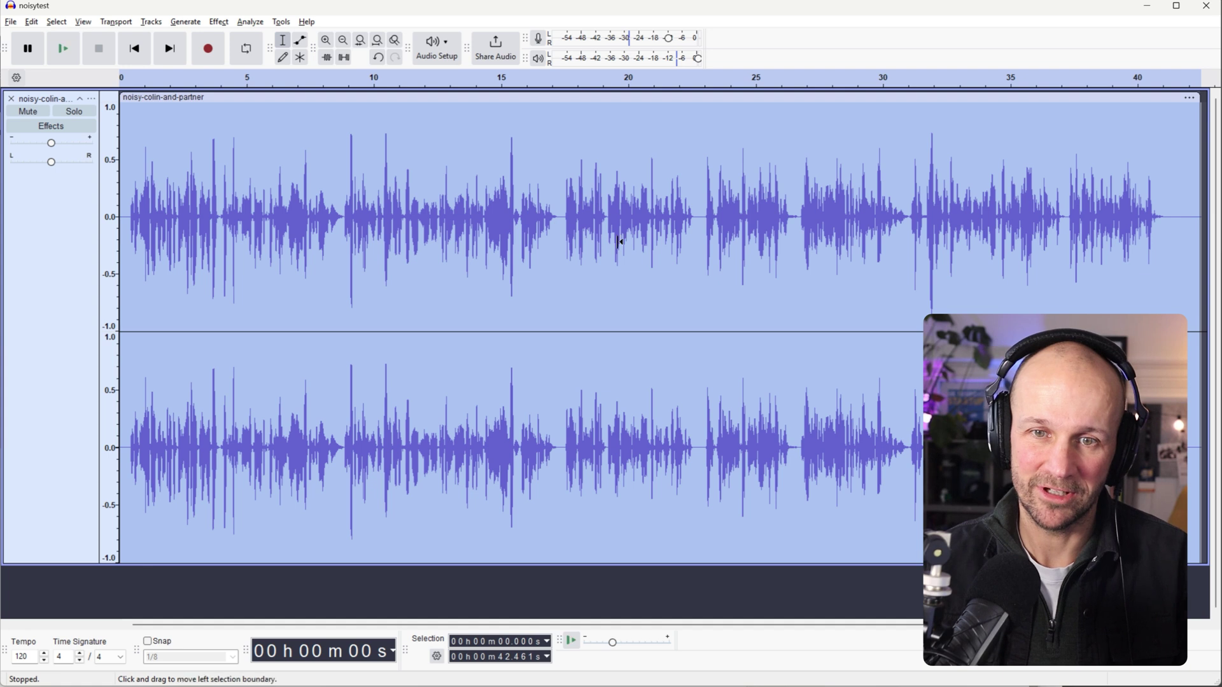
Step: Undo the last change, enlarge the stereo track and zoom in on the waveform
key("ctrl+z")
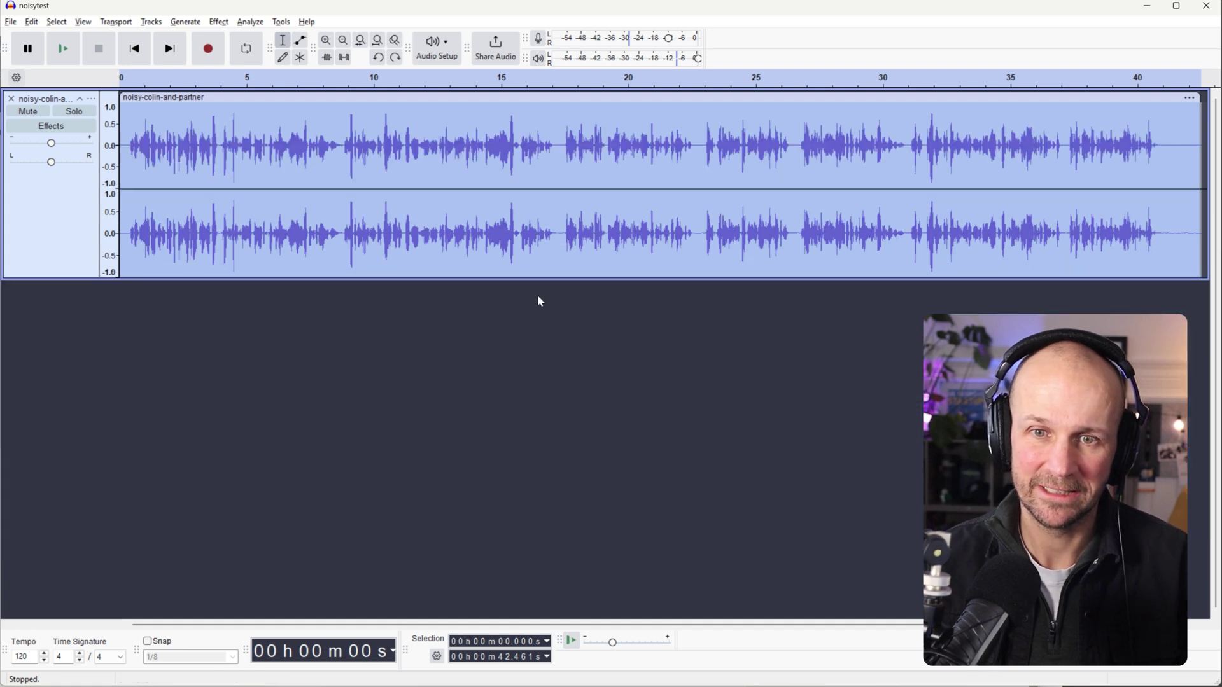
left_click_drag(540, 280, 553, 582)
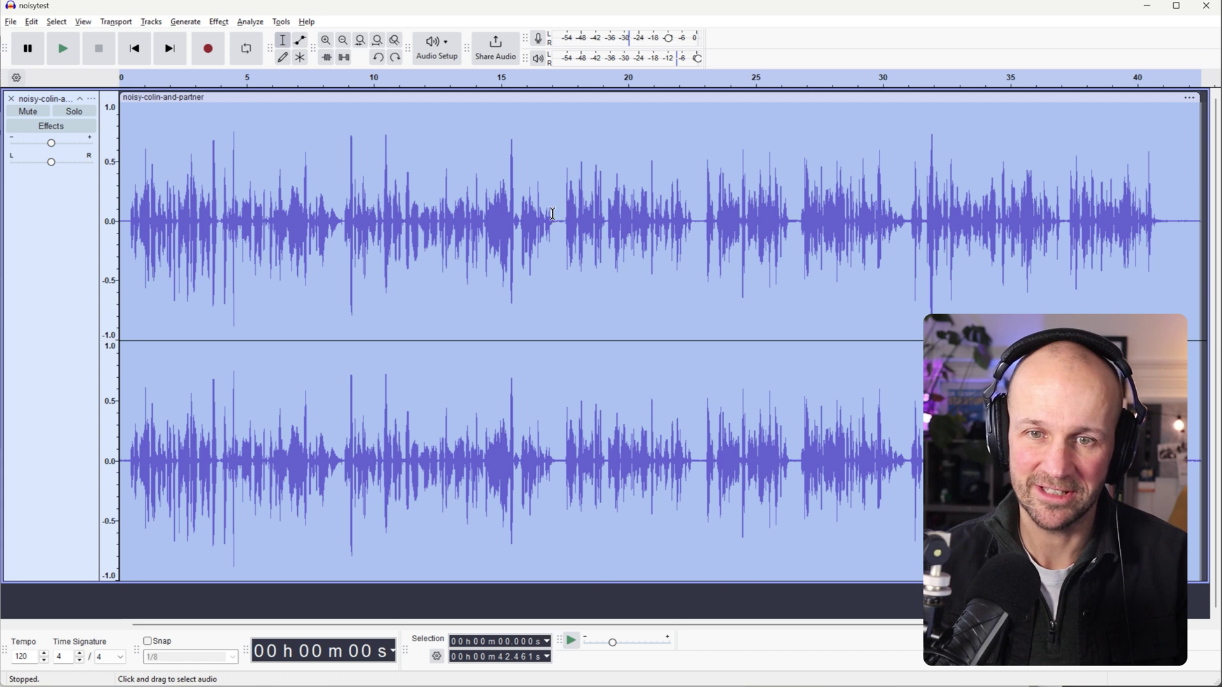
left_click(325, 42)
left_click(325, 42)
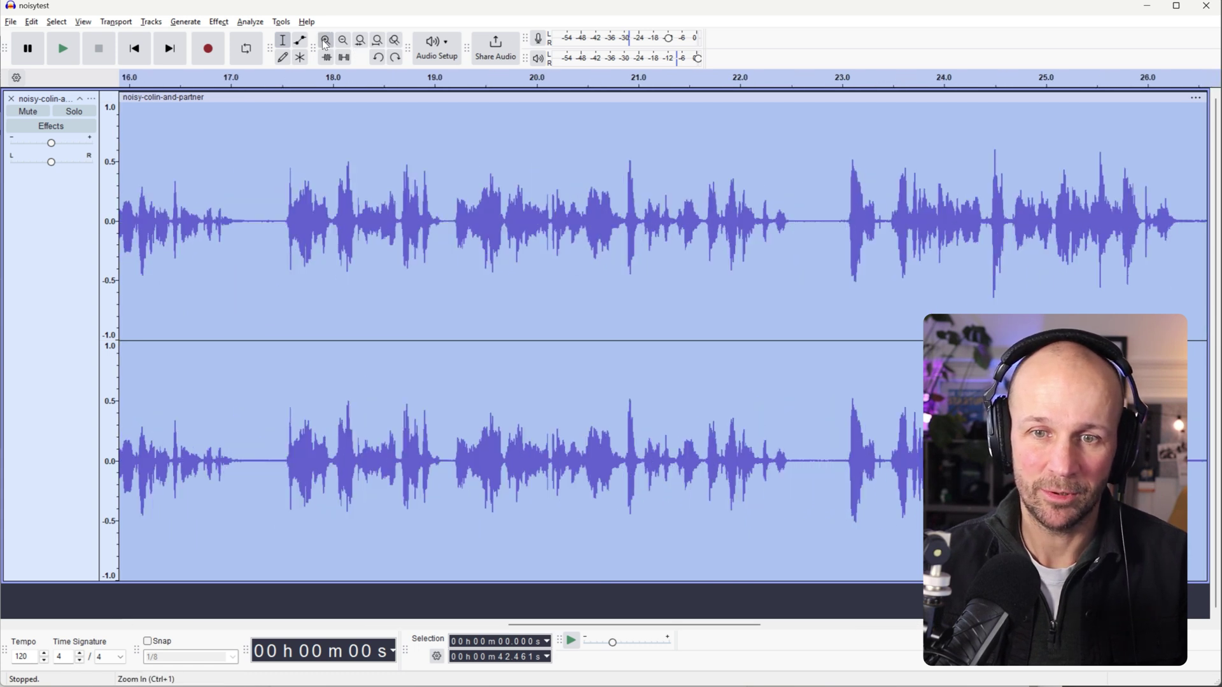
left_click(325, 42)
Step: Select the quiet gap near 17 seconds, then select the whole track
scroll(563, 229, "left", 5)
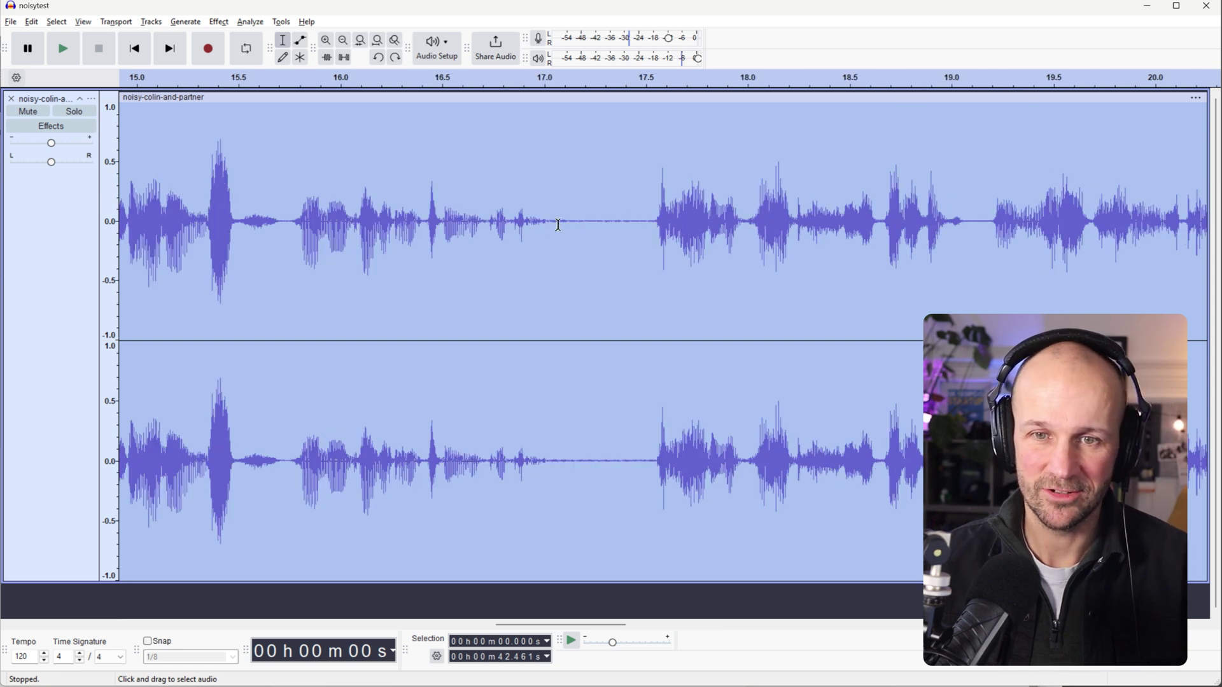
left_click_drag(558, 224, 652, 229)
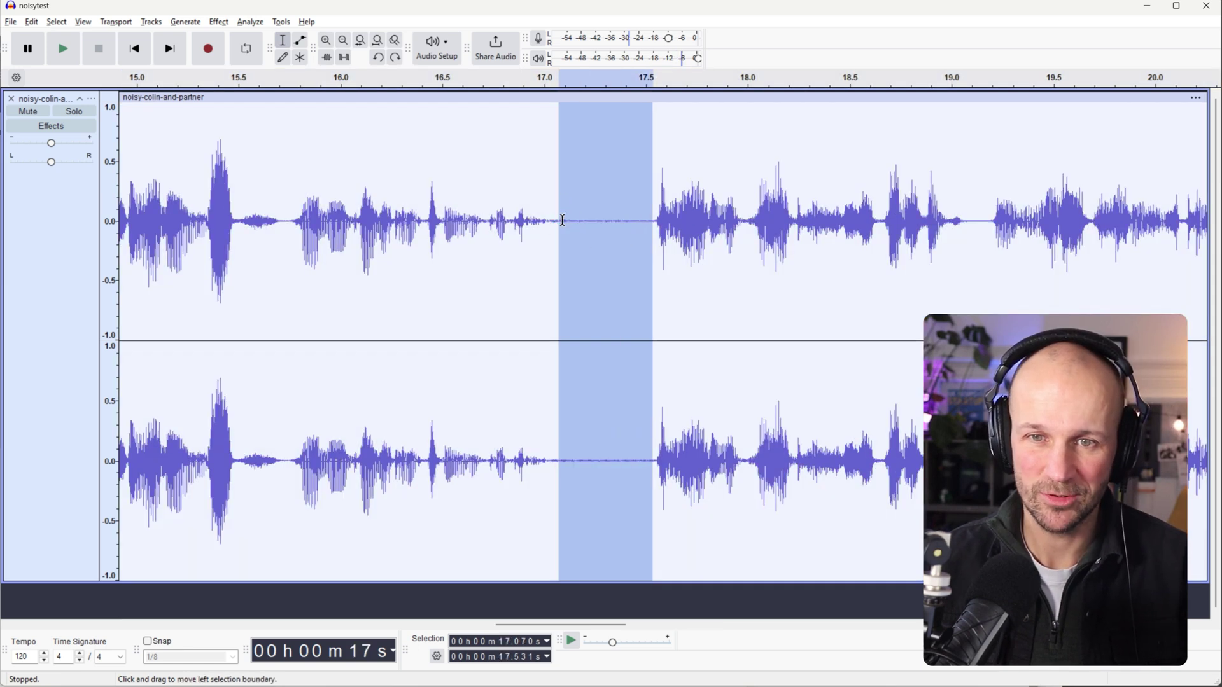
left_click(519, 262)
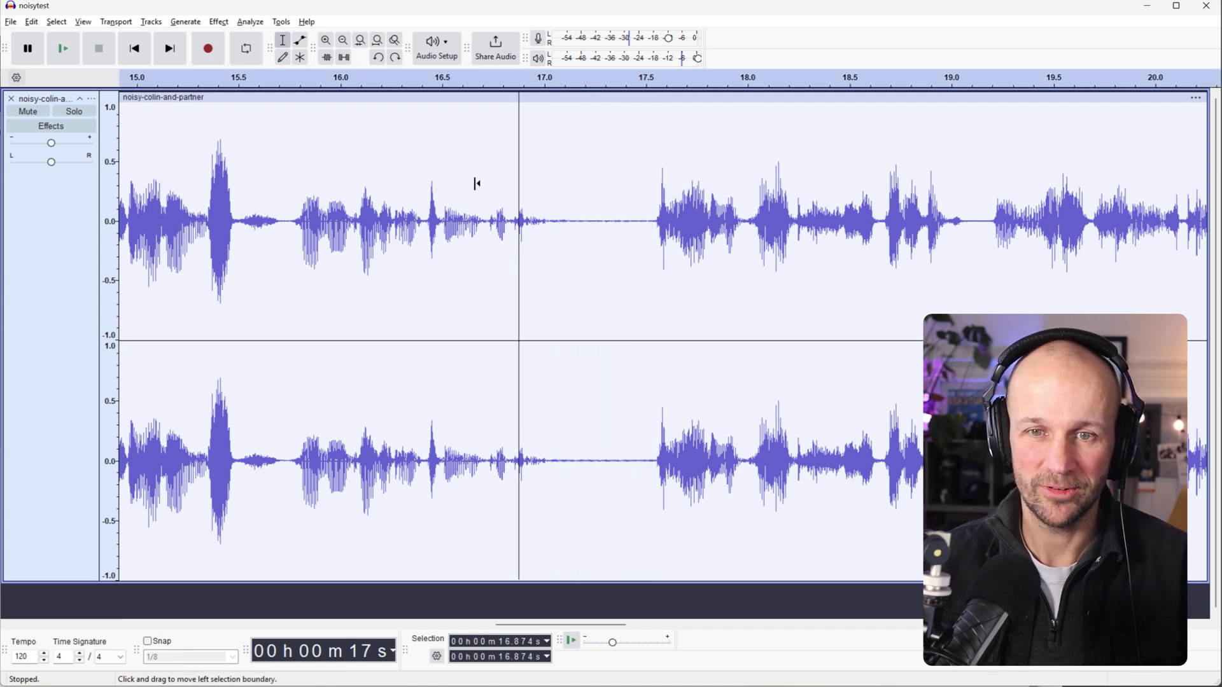
key("ctrl+a")
left_click(186, 21)
Step: Open the Noise Gate settings for the whole track and move the dialog aside
mouse_move(217, 24)
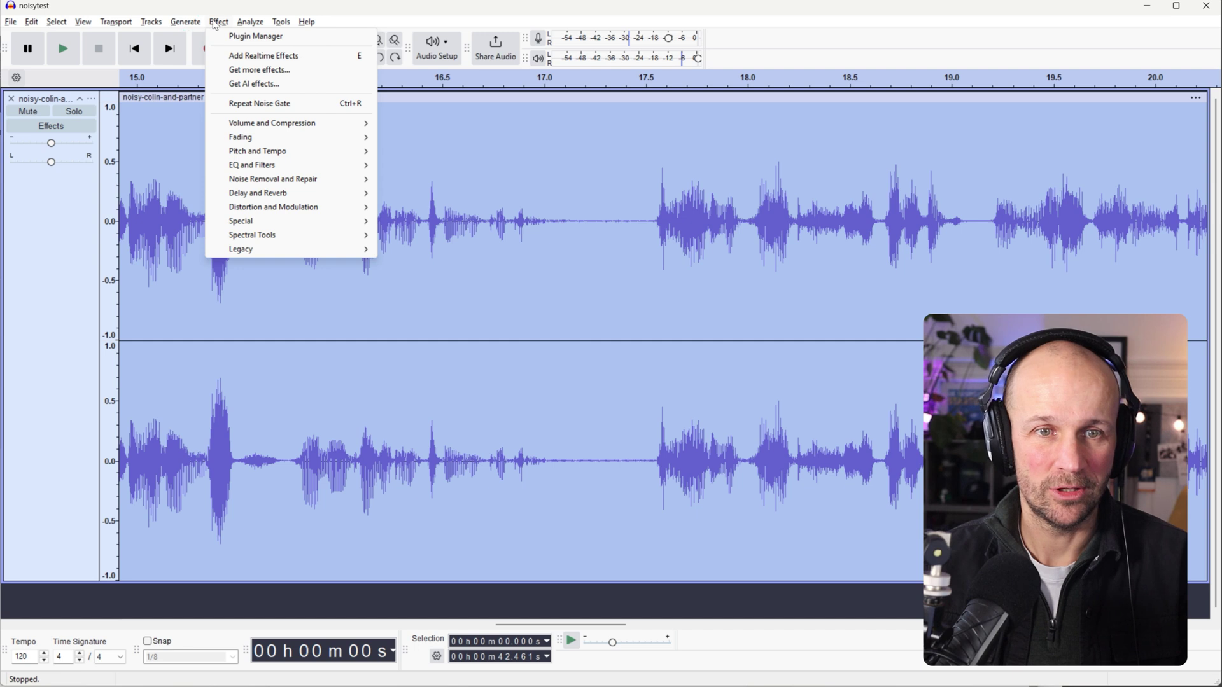
mouse_move(318, 179)
left_click(425, 208)
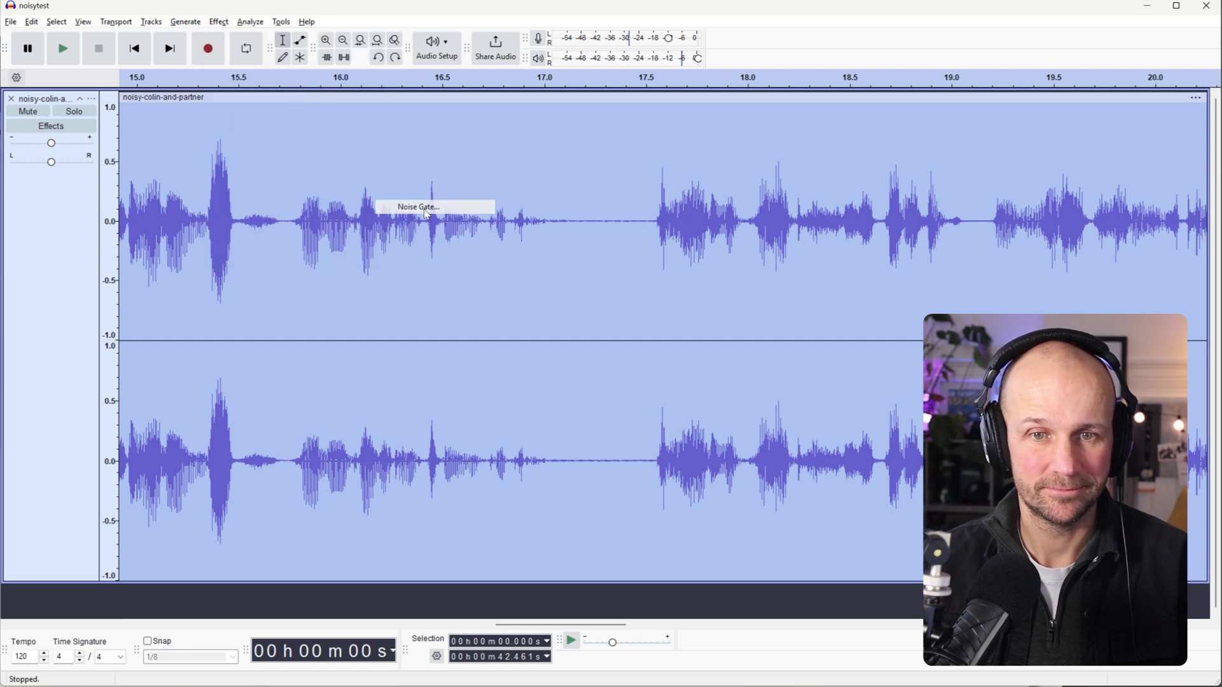
left_click_drag(598, 232, 514, 310)
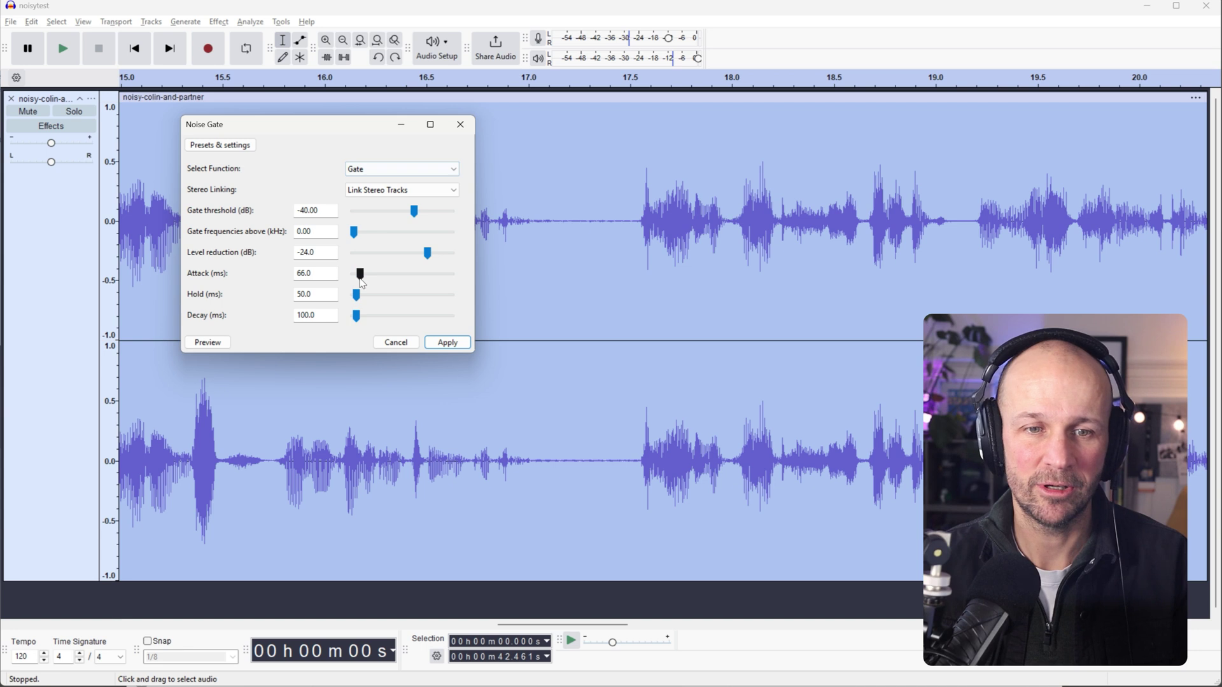
Step: In Noise Gate, set the attack to 10 ms and the hold to 20 ms
left_click_drag(358, 276, 355, 278)
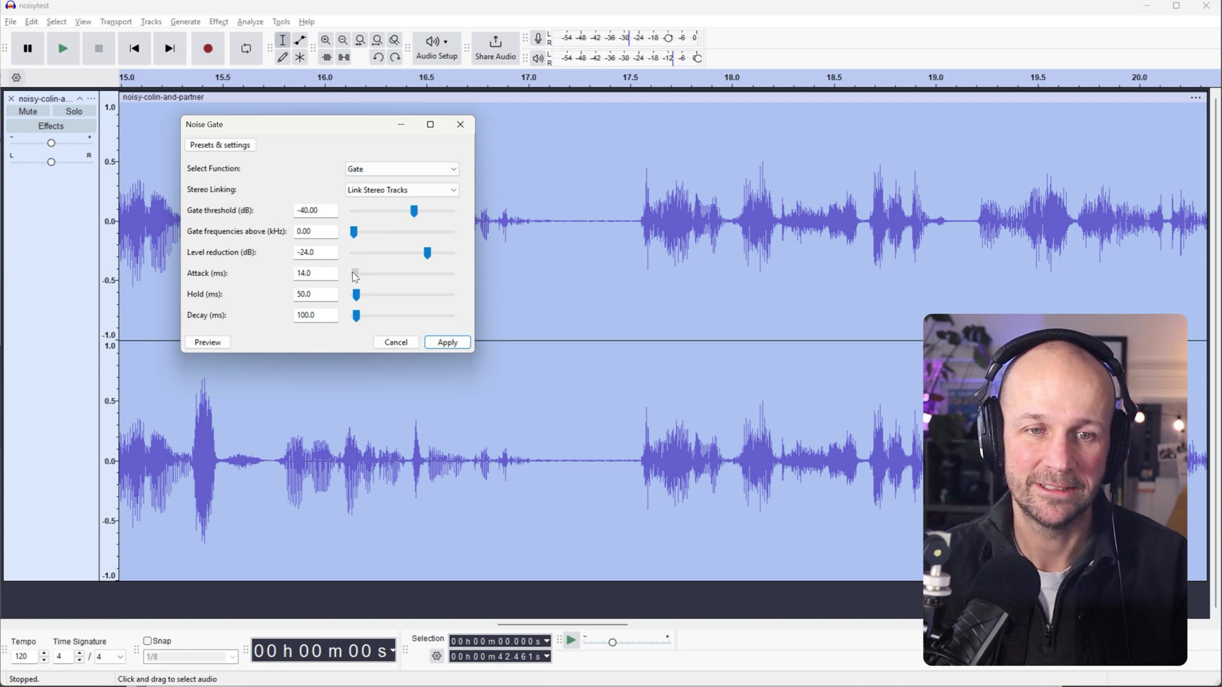
key("shift+Tab")
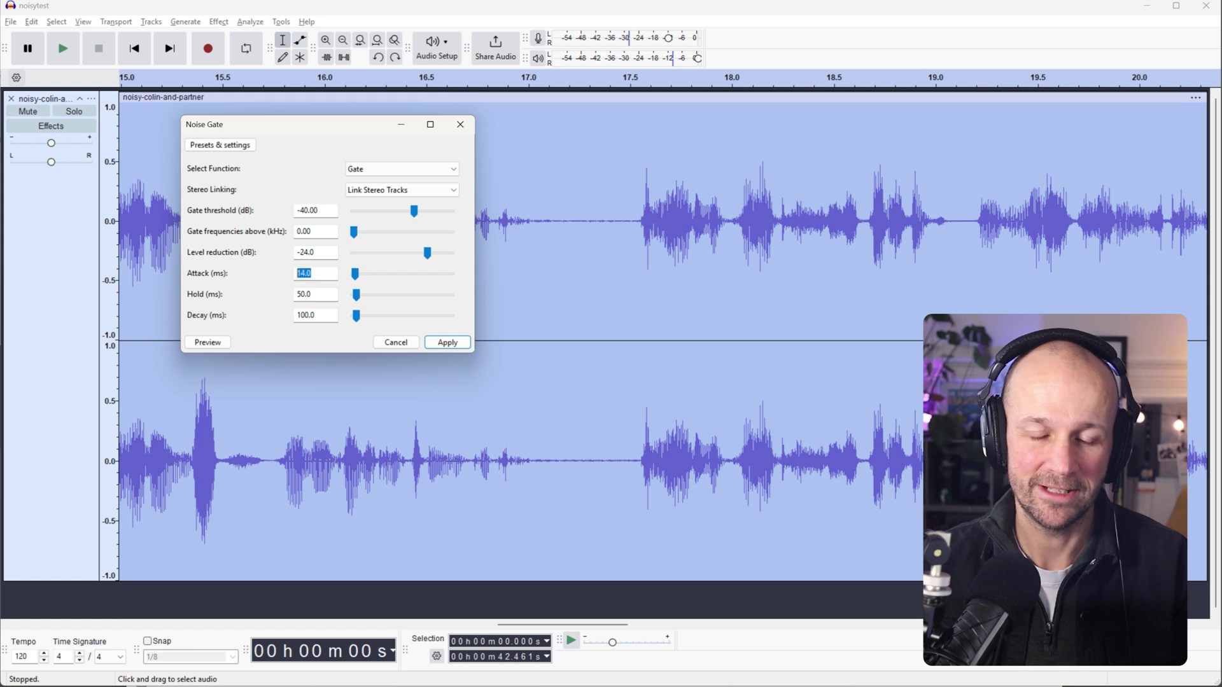
type("10")
key("Tab")
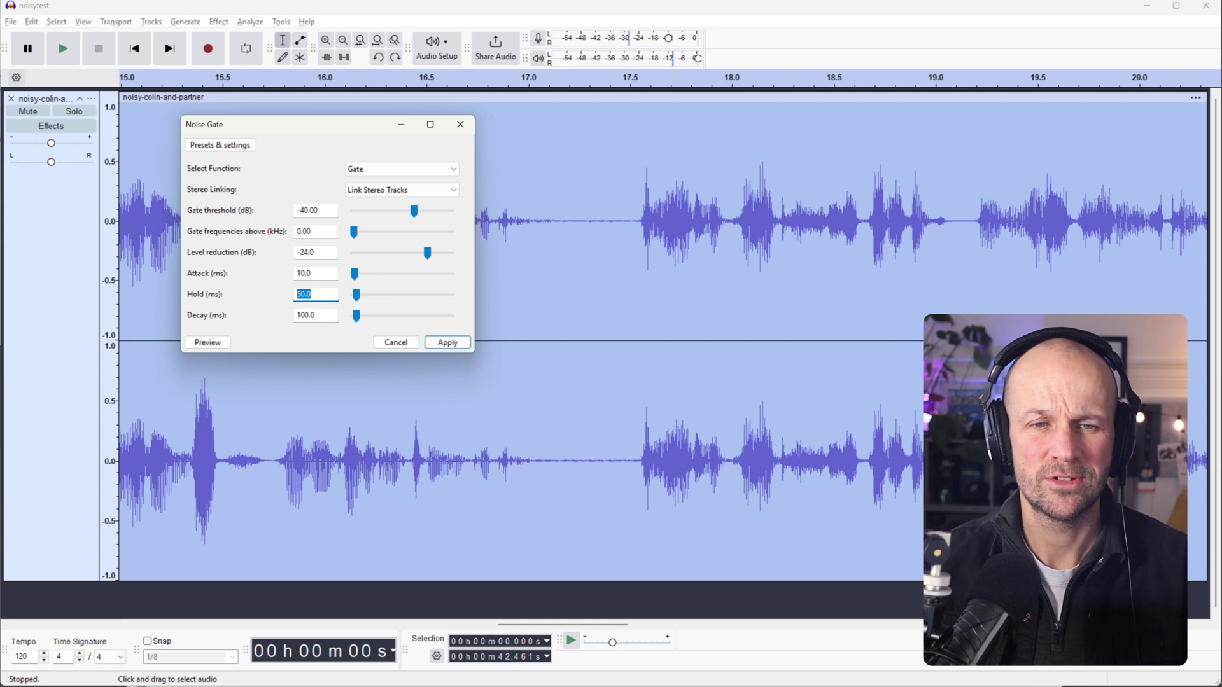
type("20")
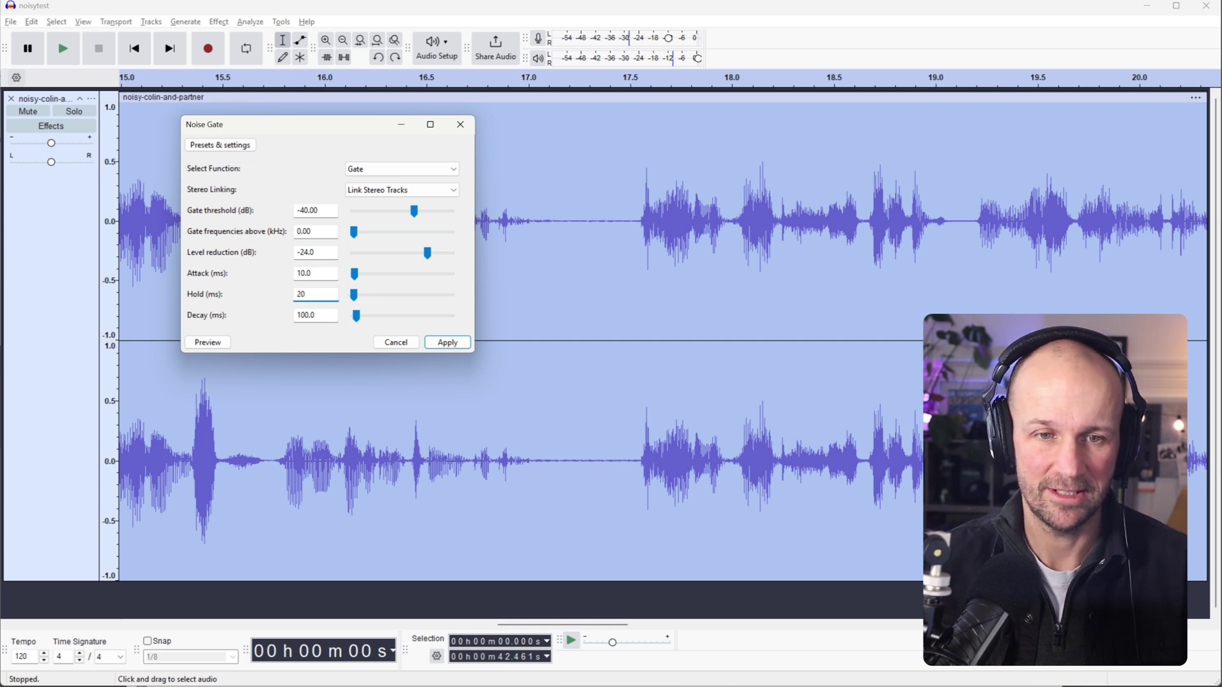
key("Tab")
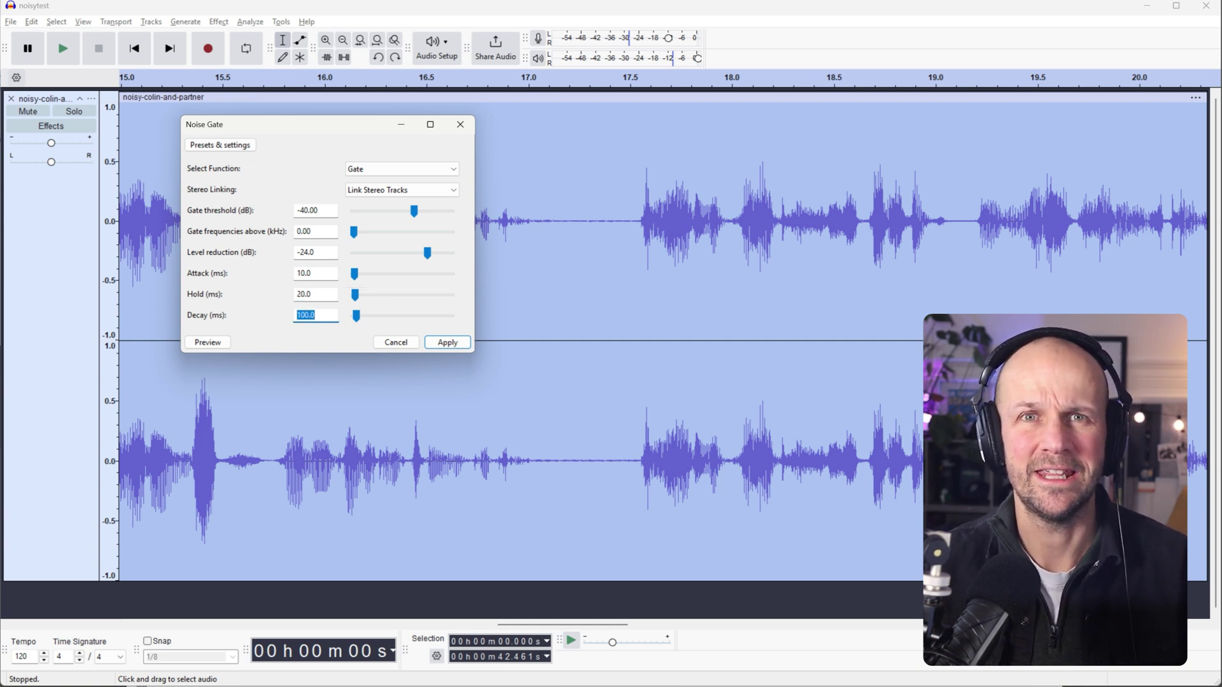
Step: Set the gate decay to 50 ms, apply it, and listen back from about 16.4 seconds
type("50")
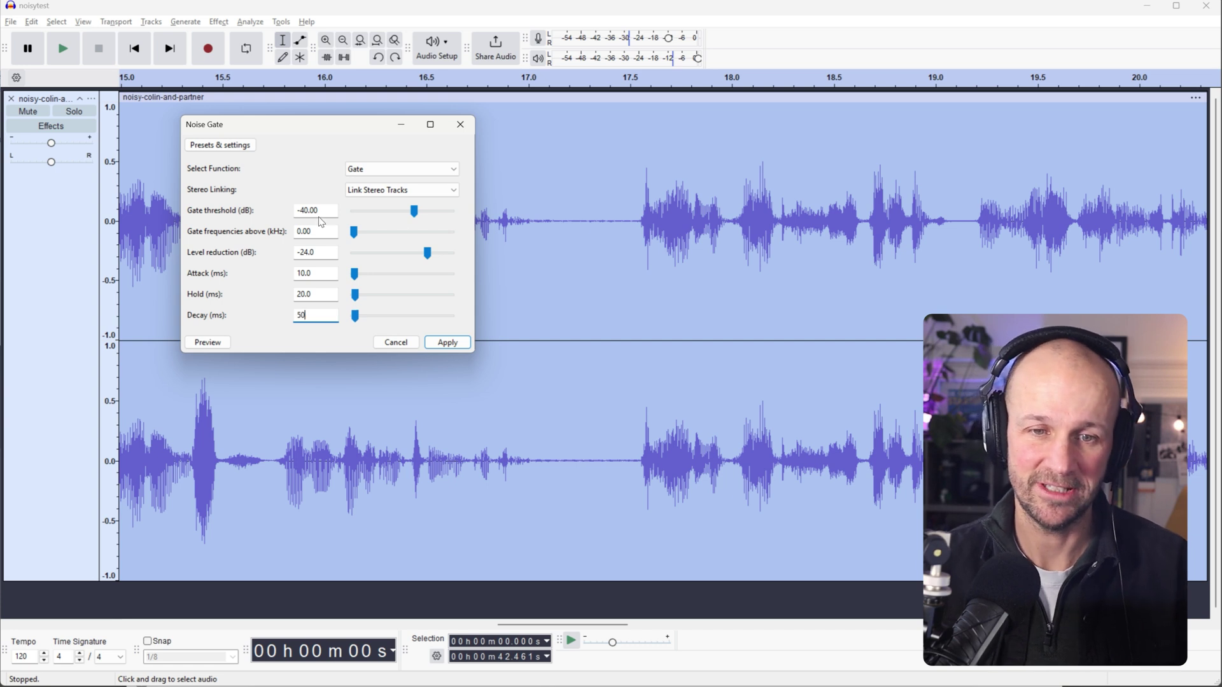
left_click(449, 343)
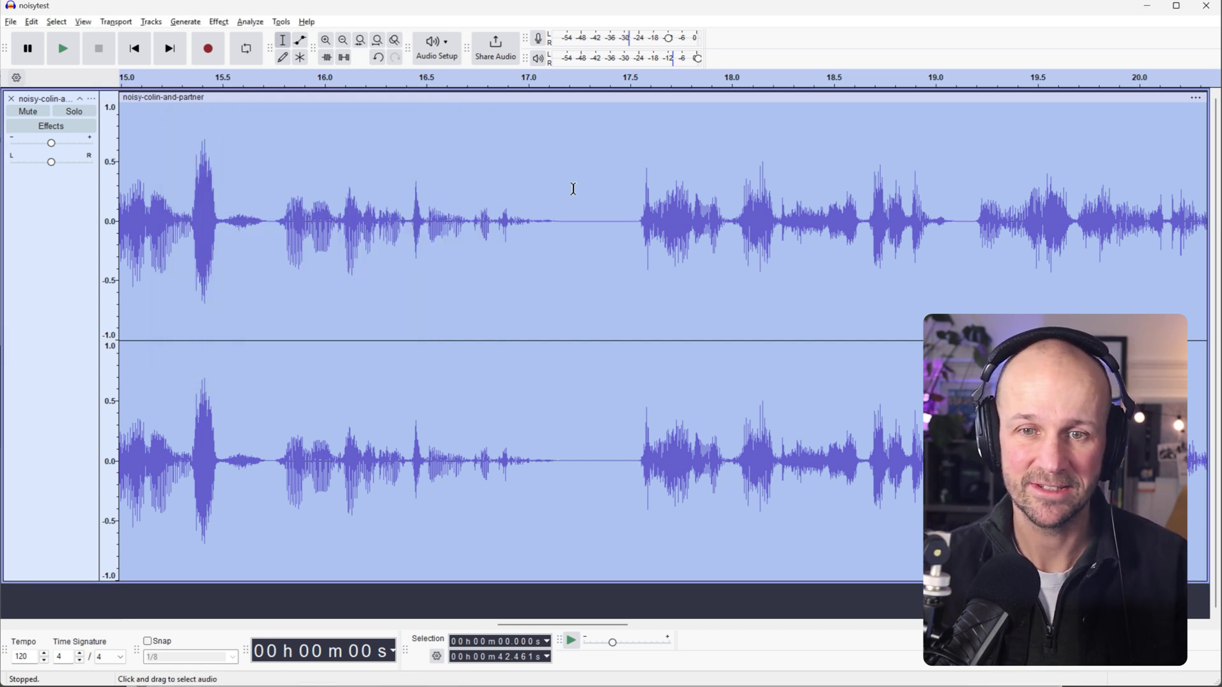
left_click(404, 77)
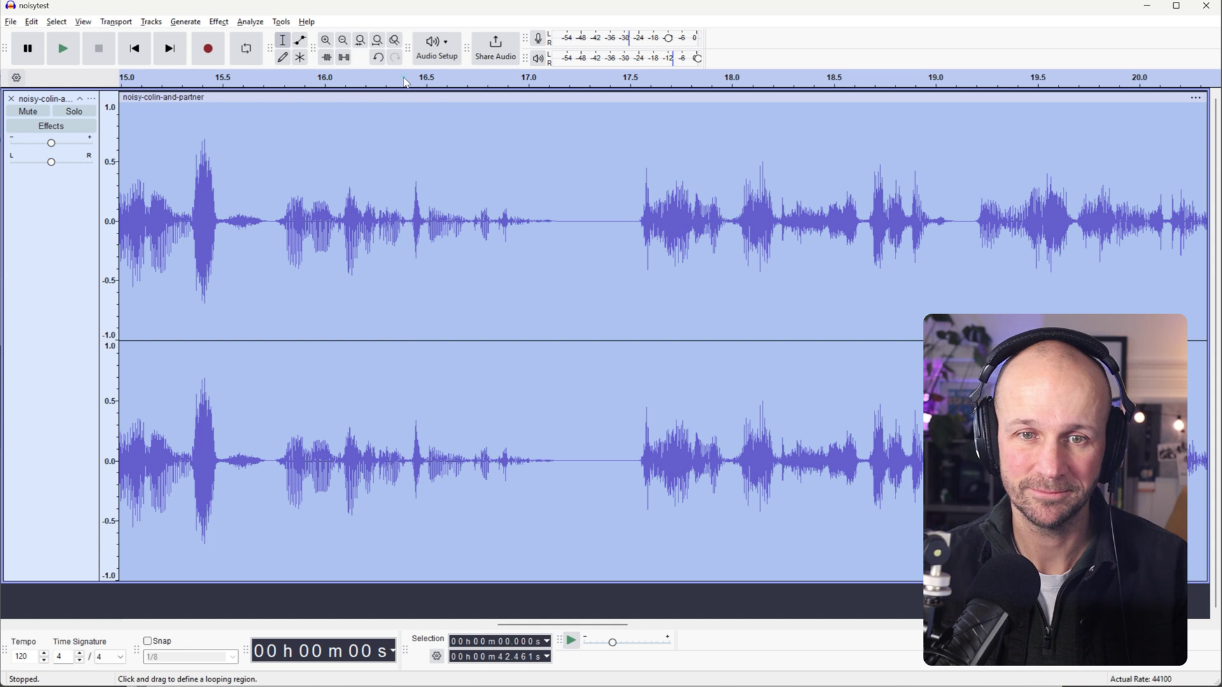
key("space")
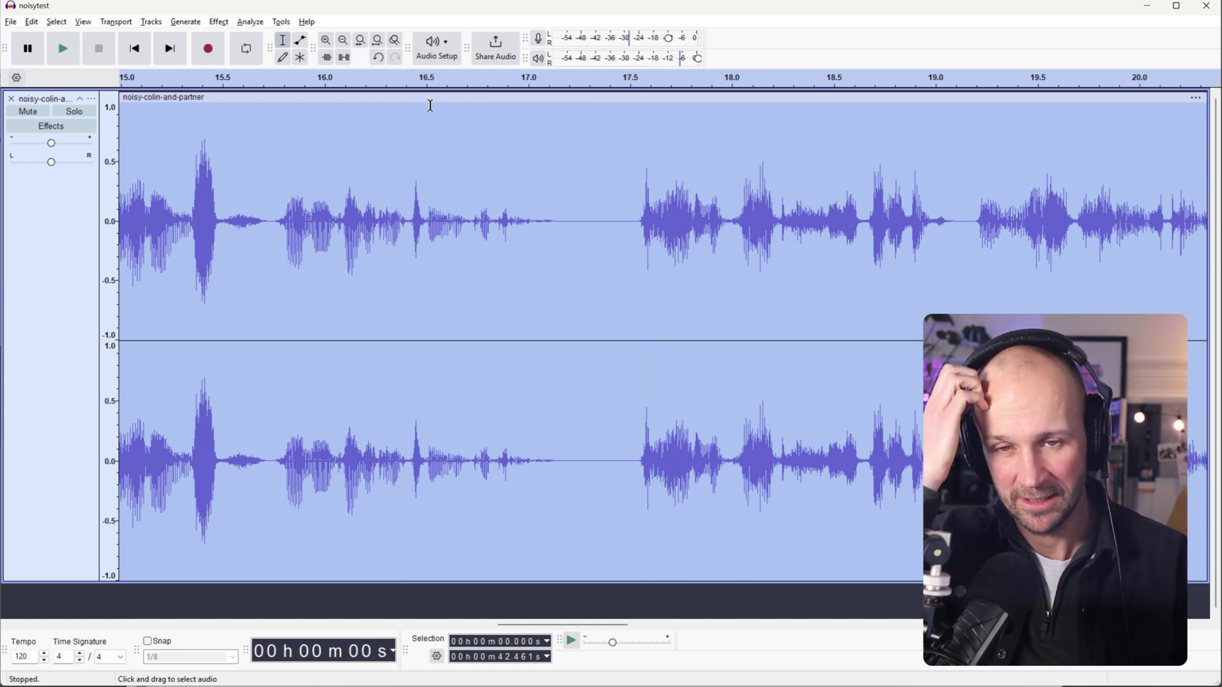
Step: Apply Noise Gate again at -40 dB threshold and -24 dB reduction, then listen from about 16 seconds
left_click(218, 22)
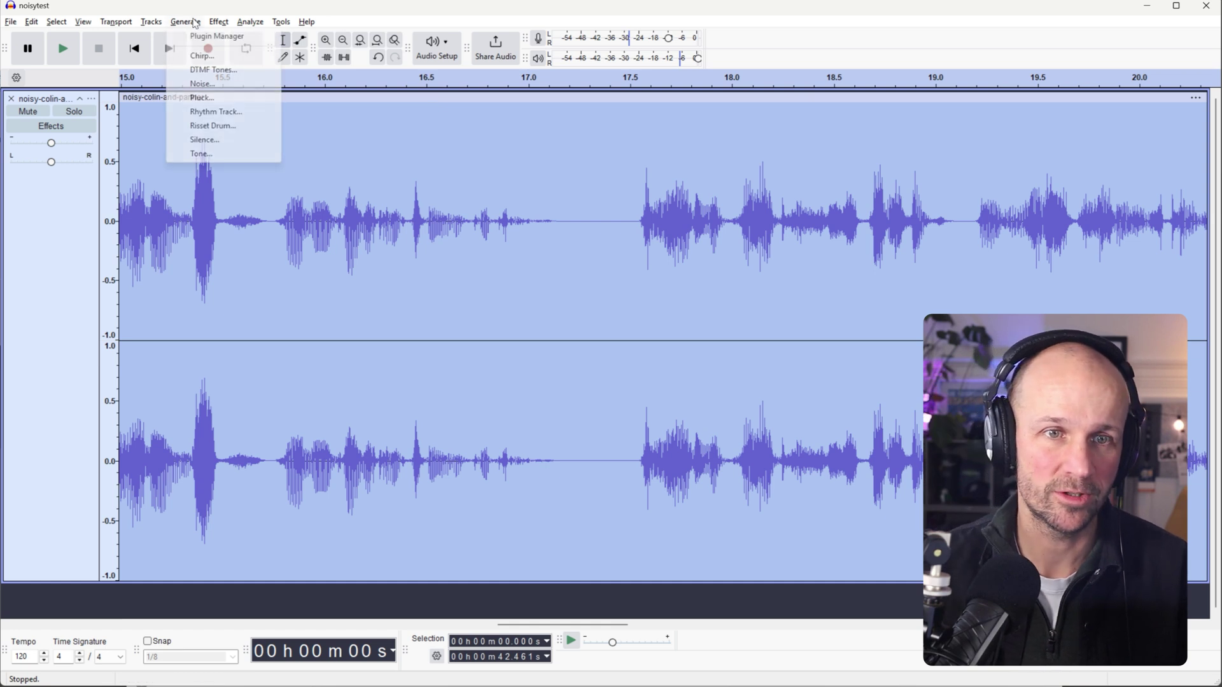
left_click(241, 64)
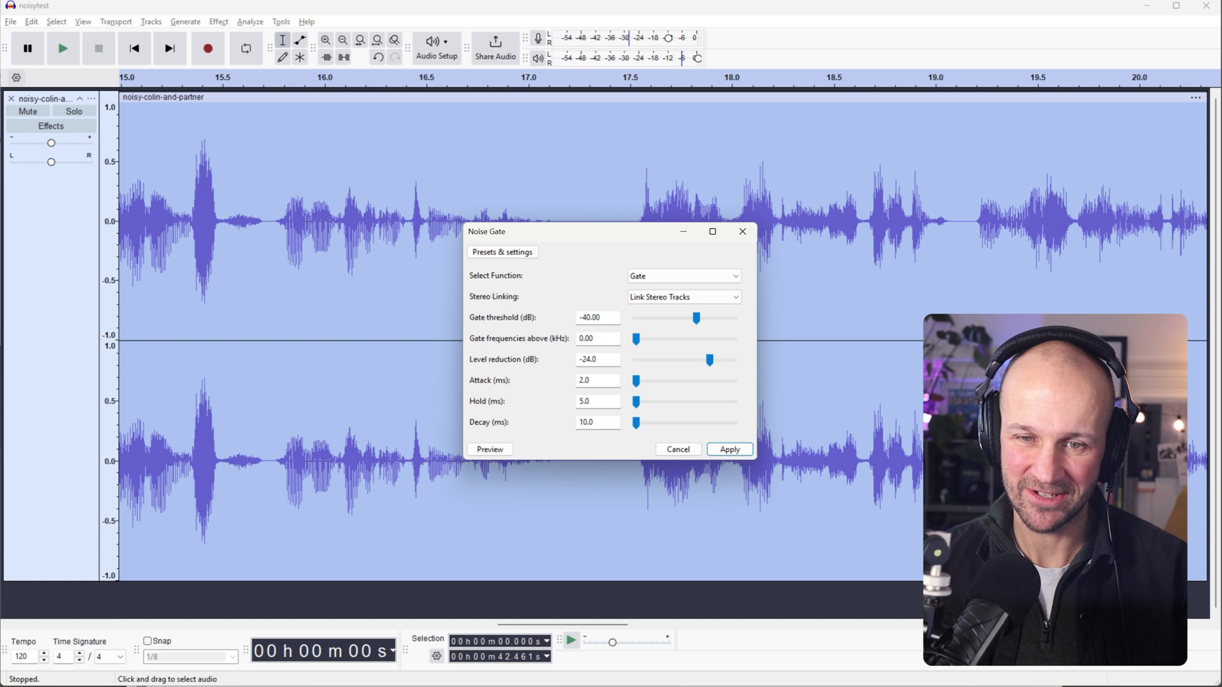
left_click(729, 449)
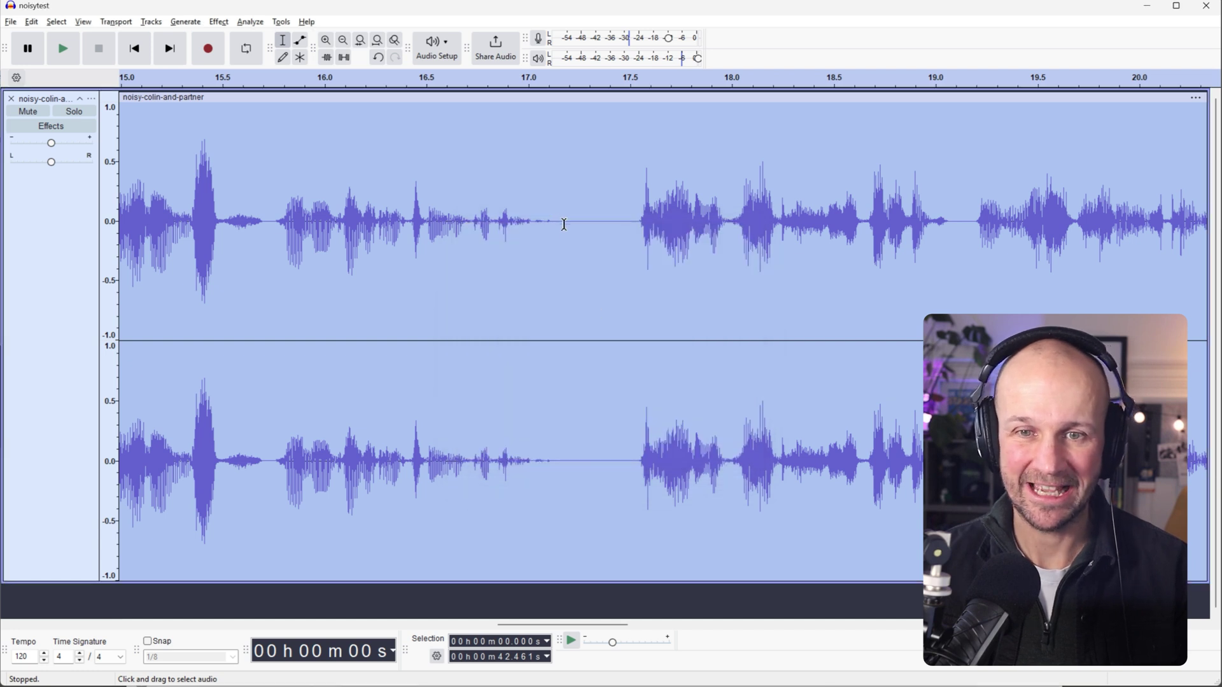
left_click(352, 76)
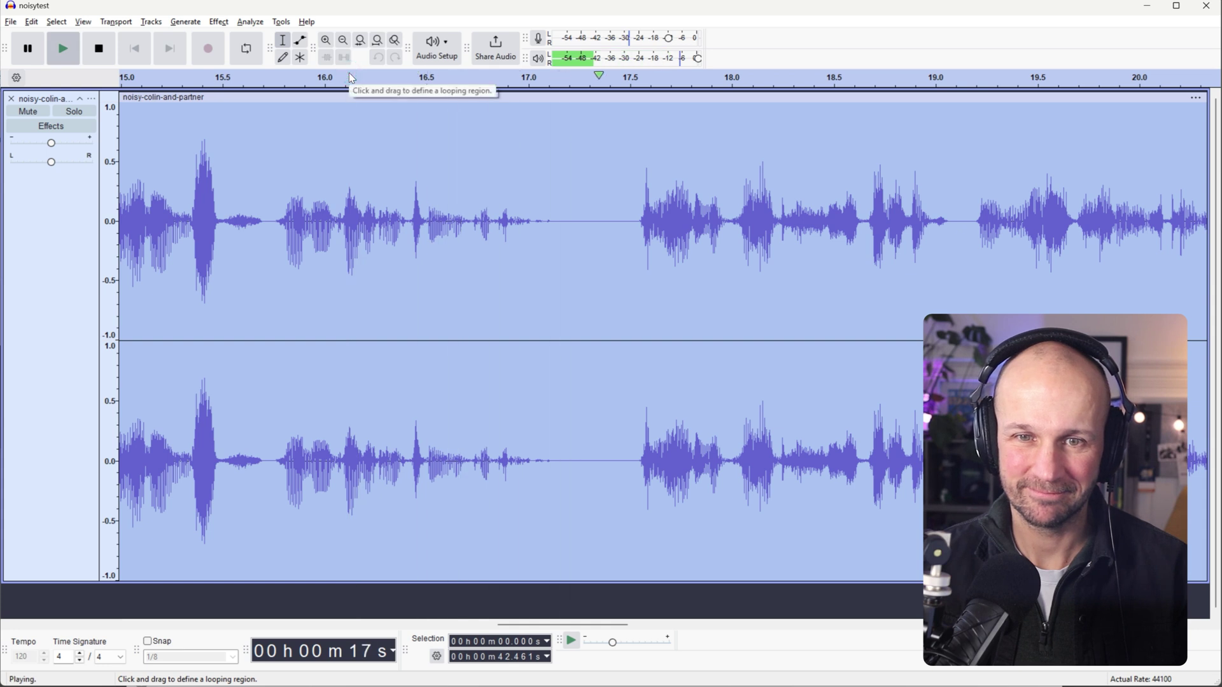
key("space")
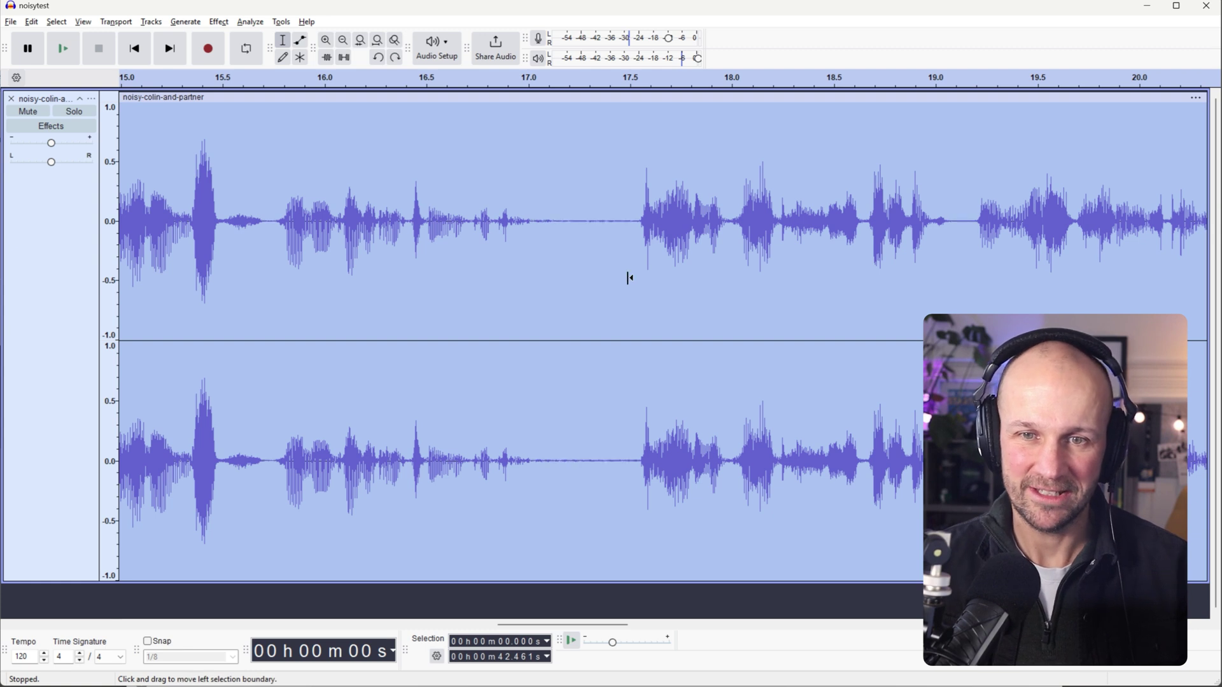
Step: Apply Noise Reduction with reduction raised from 16 to 18 dB and sensitivity 14
left_click(224, 23)
mouse_move(343, 179)
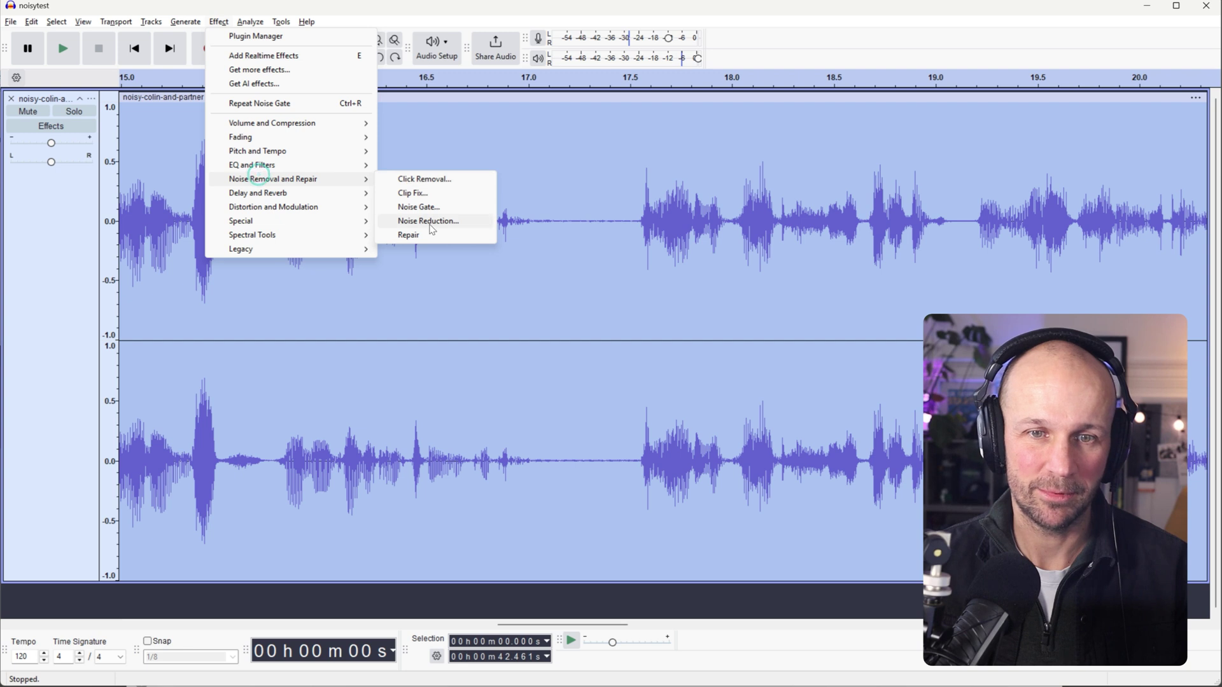
left_click(427, 220)
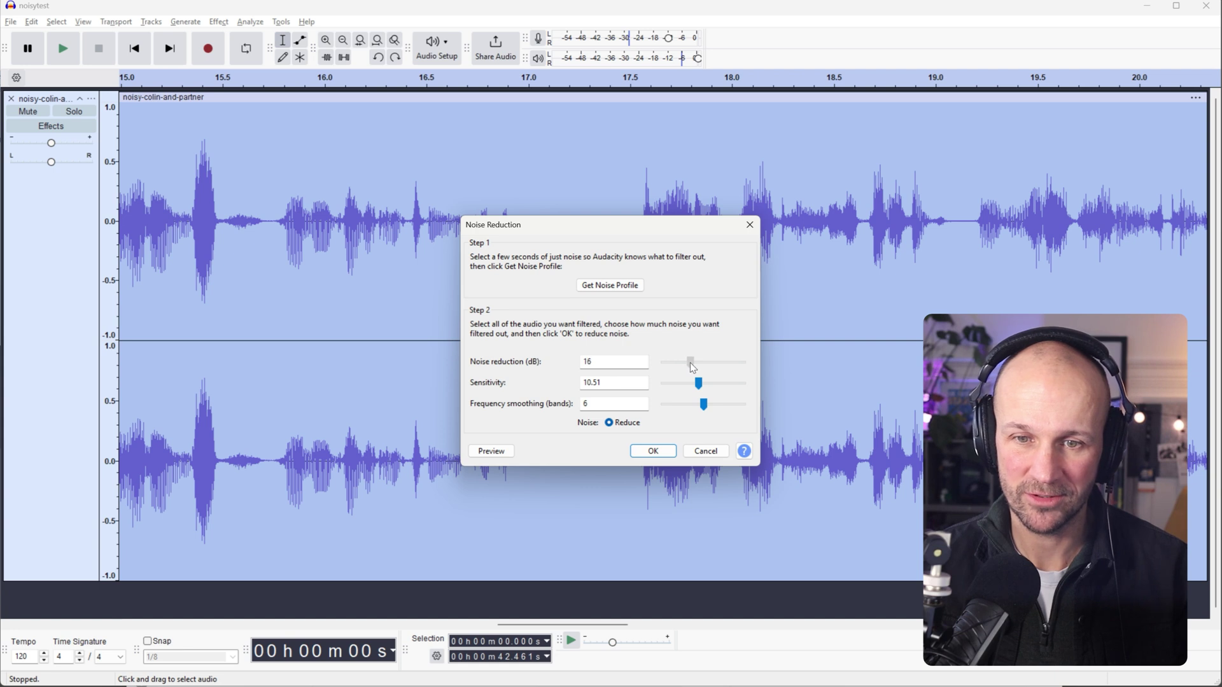
left_click_drag(692, 367, 712, 385)
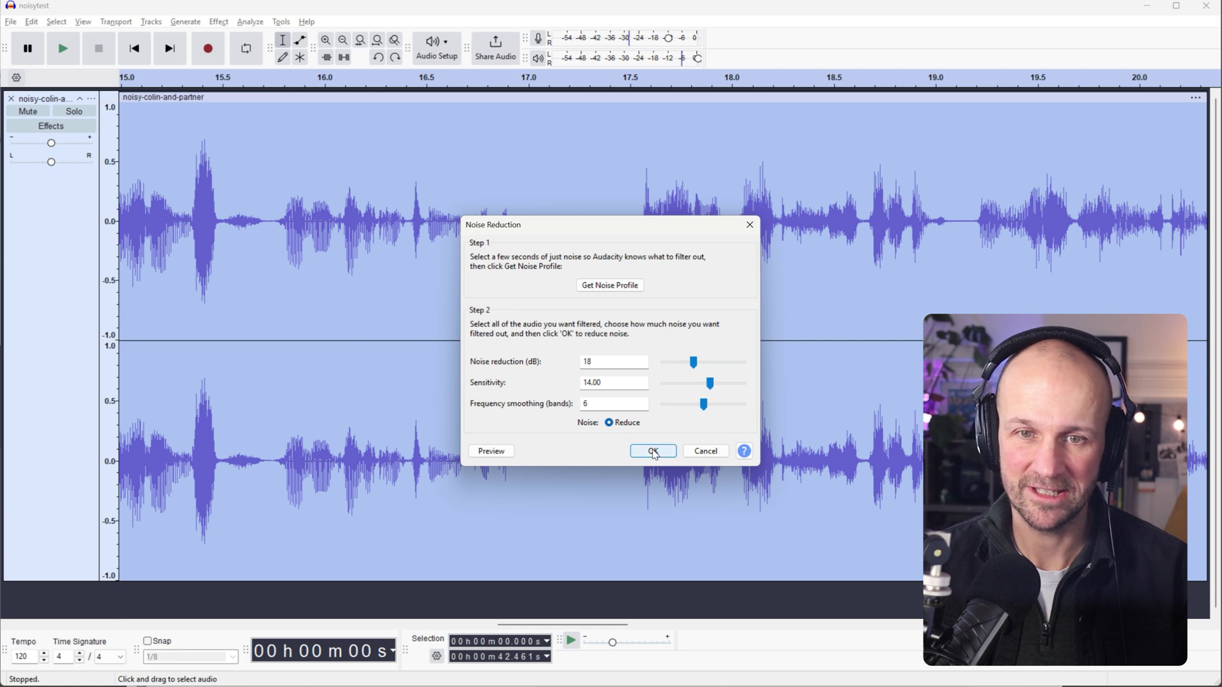
left_click(654, 452)
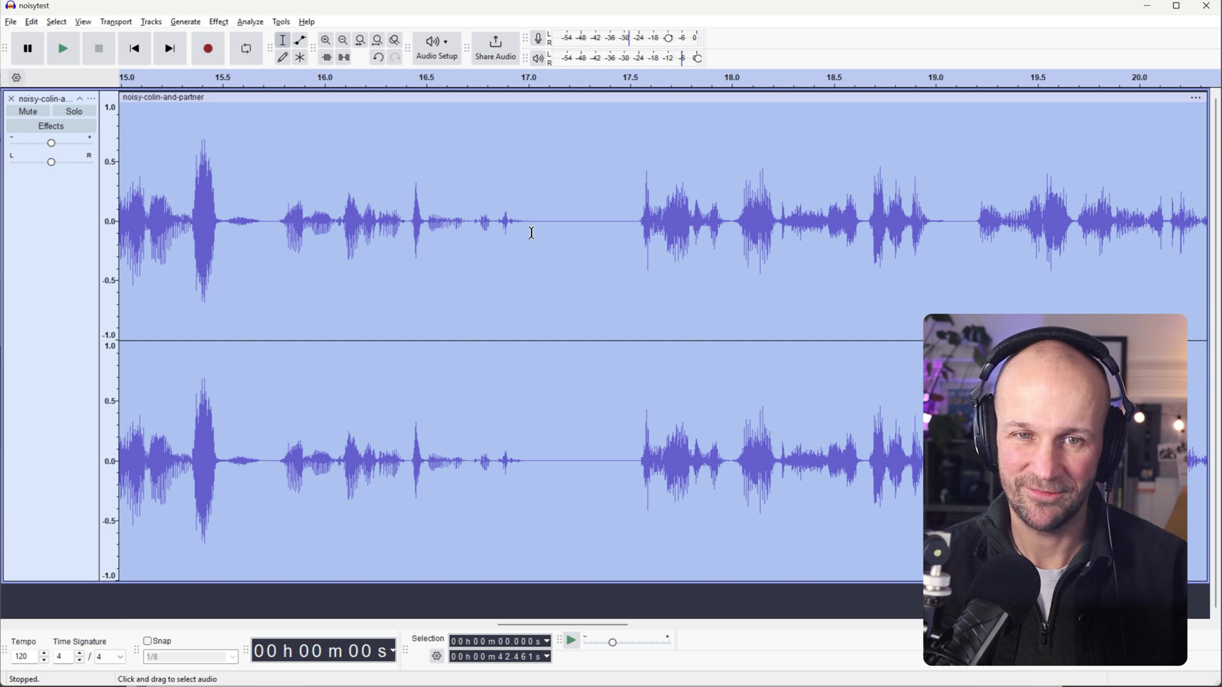
Step: Listen back to the cleaned speech from about 16 seconds and again from 15.3 seconds
left_click(338, 82)
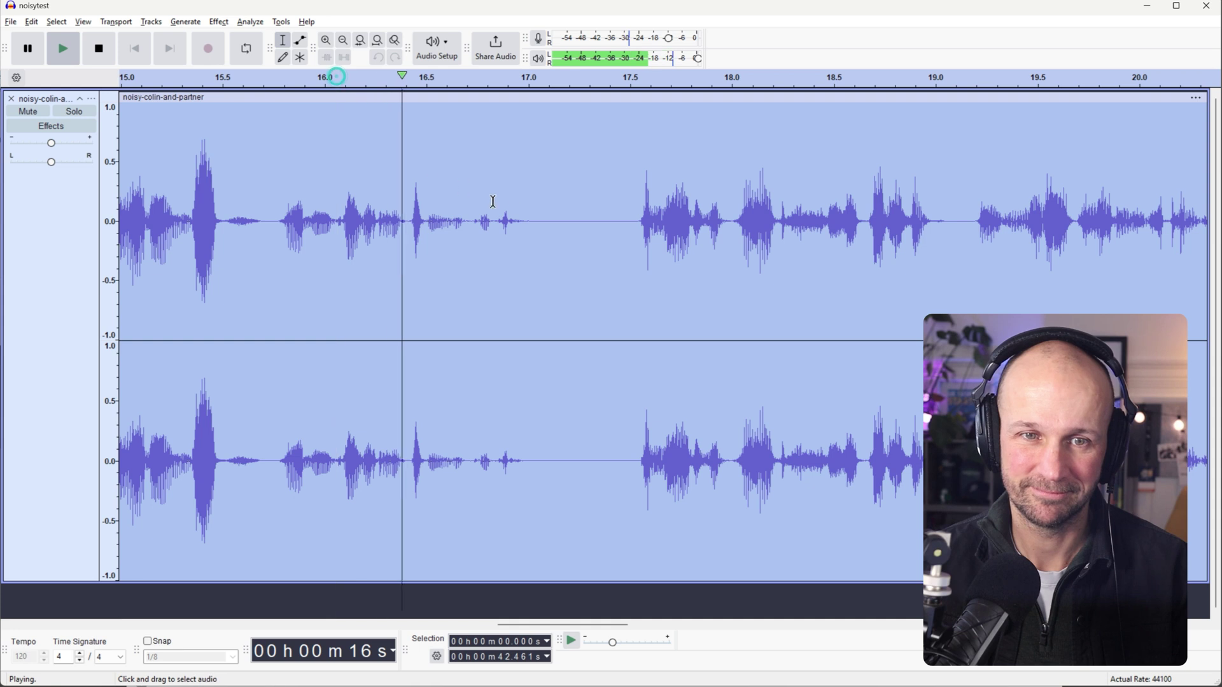
key("space")
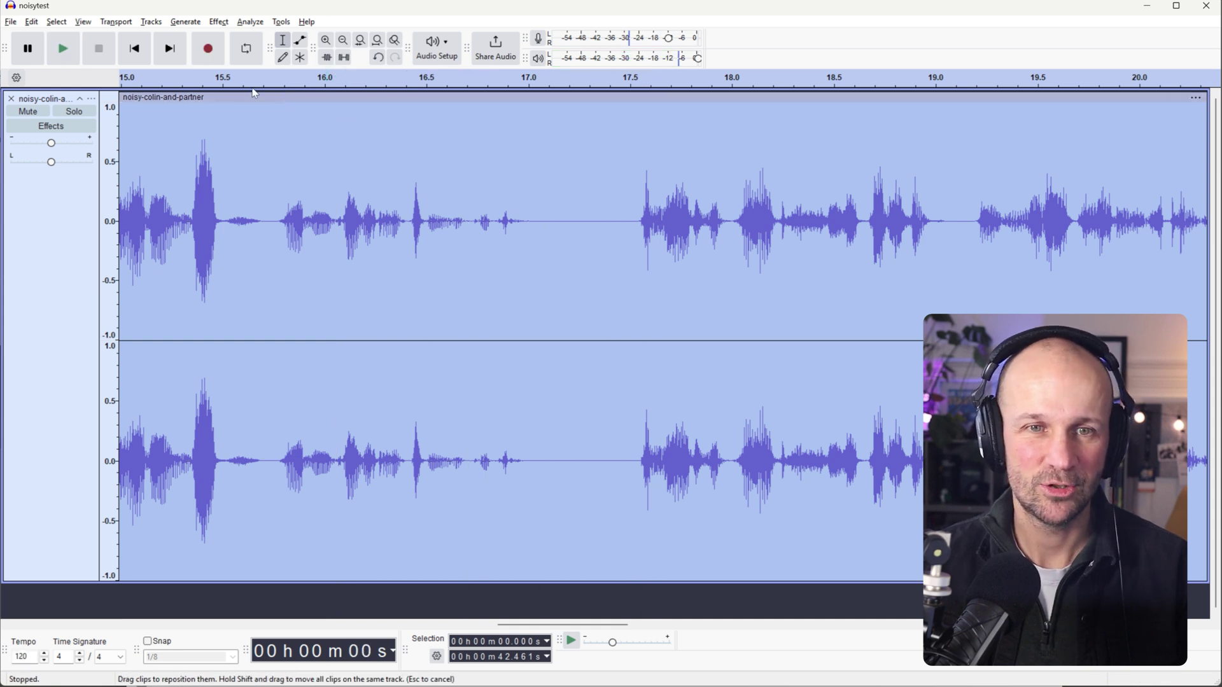
left_click(172, 75)
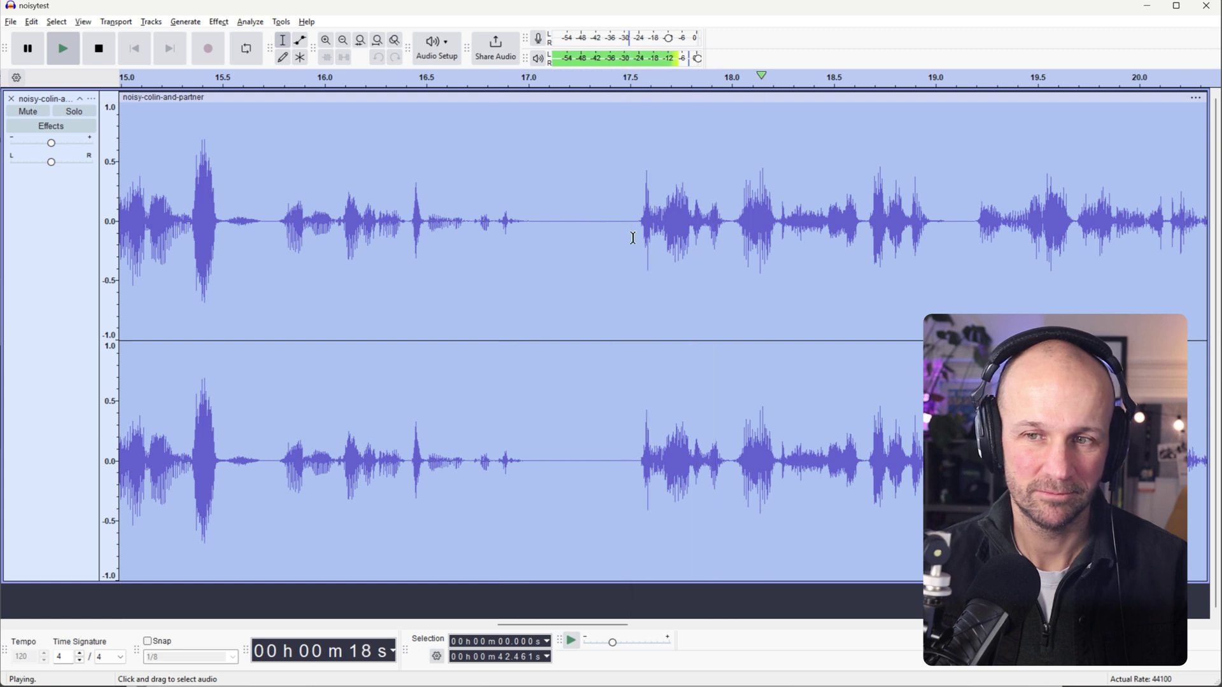
key("space")
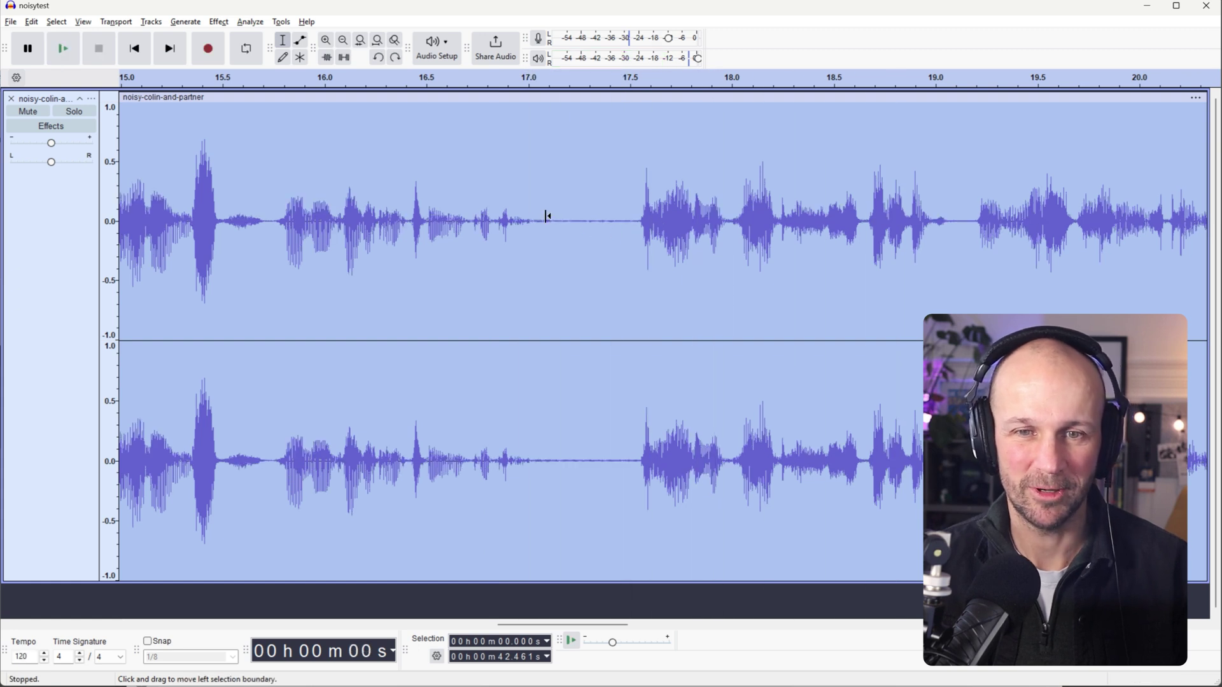
Step: Apply a gentler Noise Reduction pass with reduction lowered from 18 to 16 dB
left_click(218, 21)
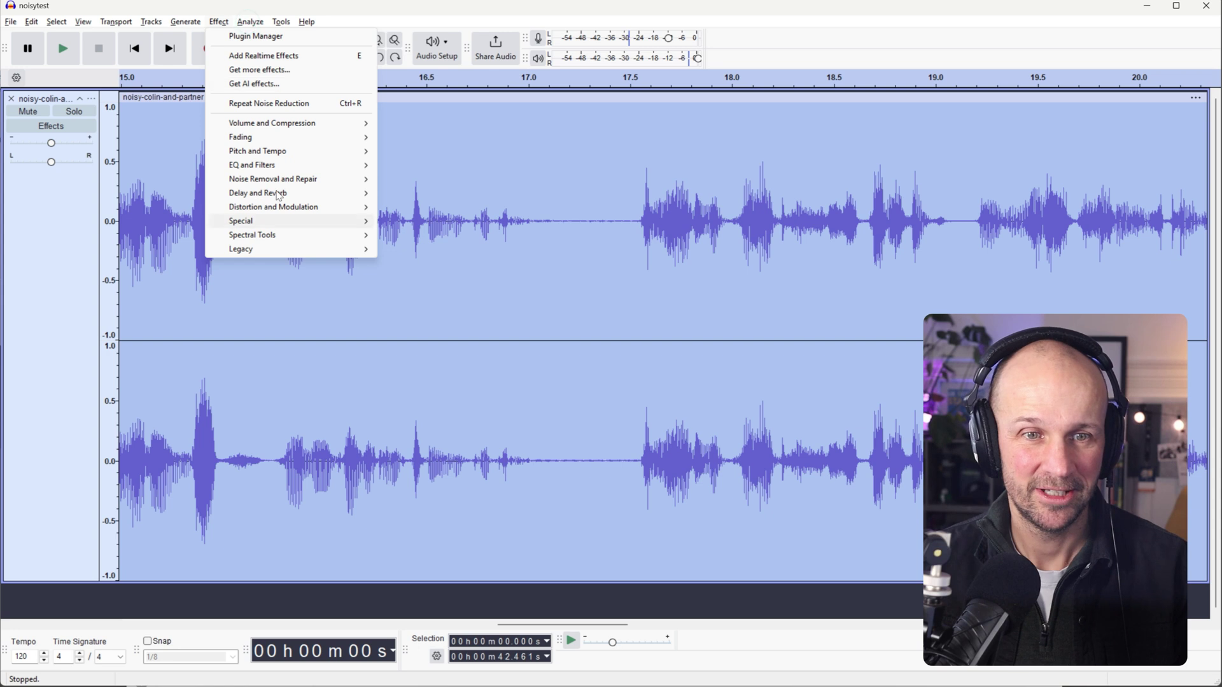
mouse_move(299, 179)
left_click(428, 221)
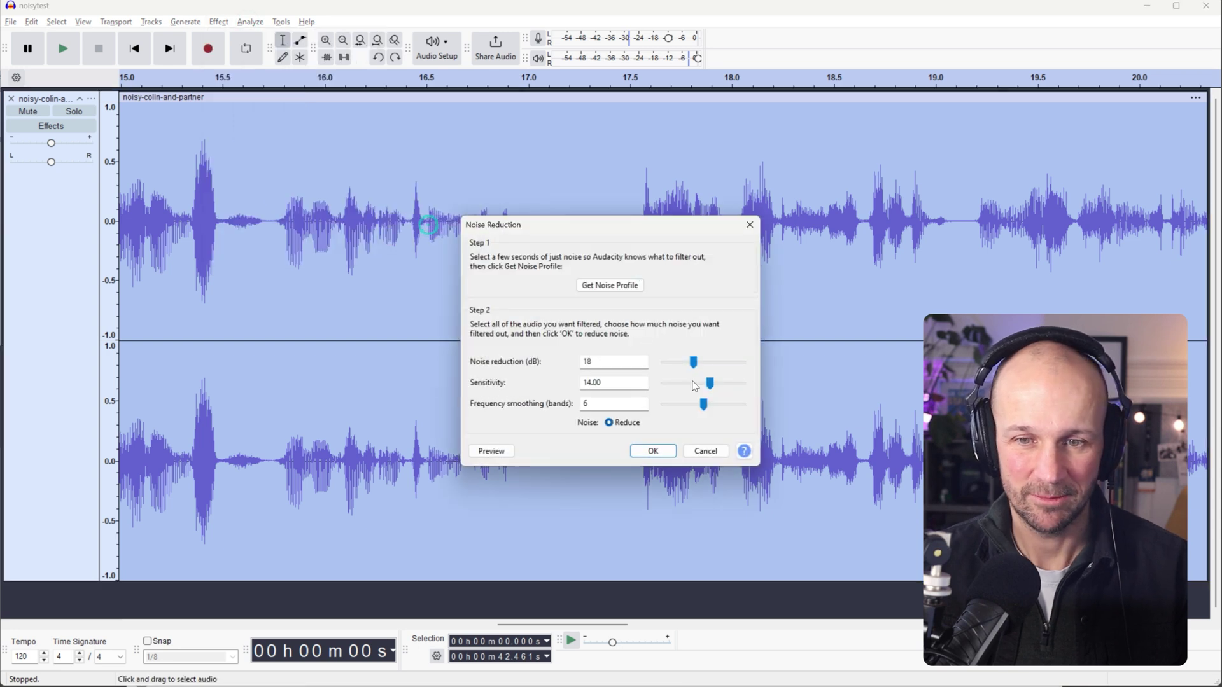
left_click_drag(694, 364, 703, 385)
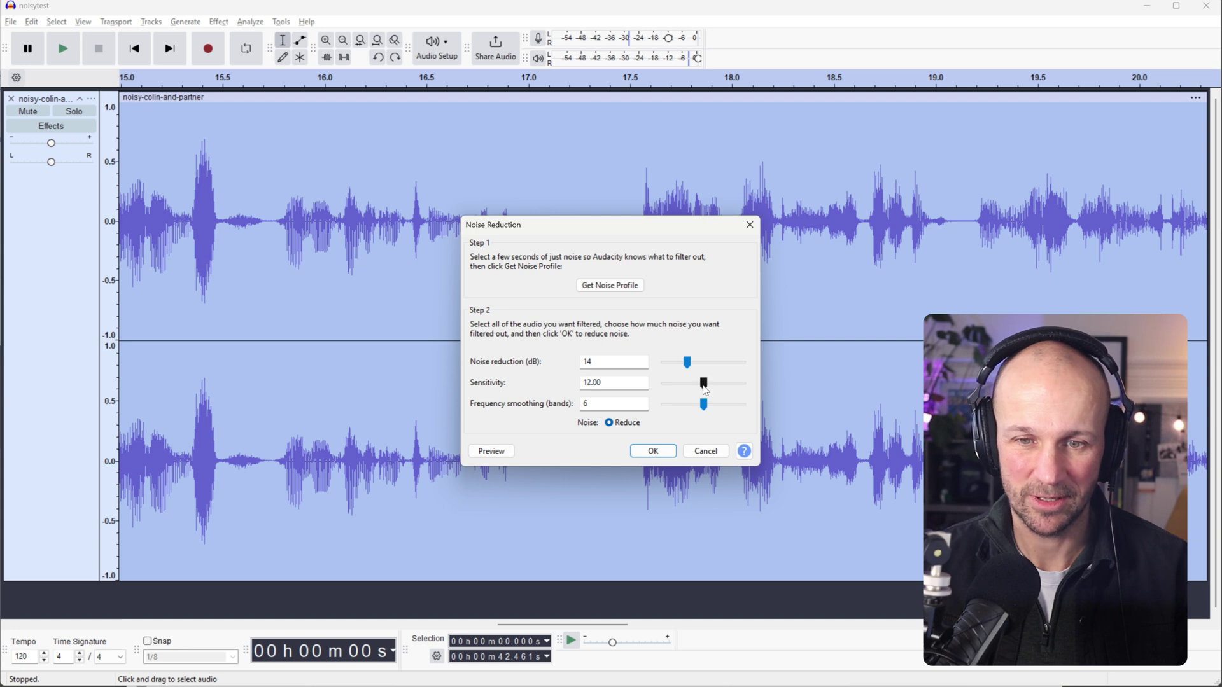
left_click(654, 452)
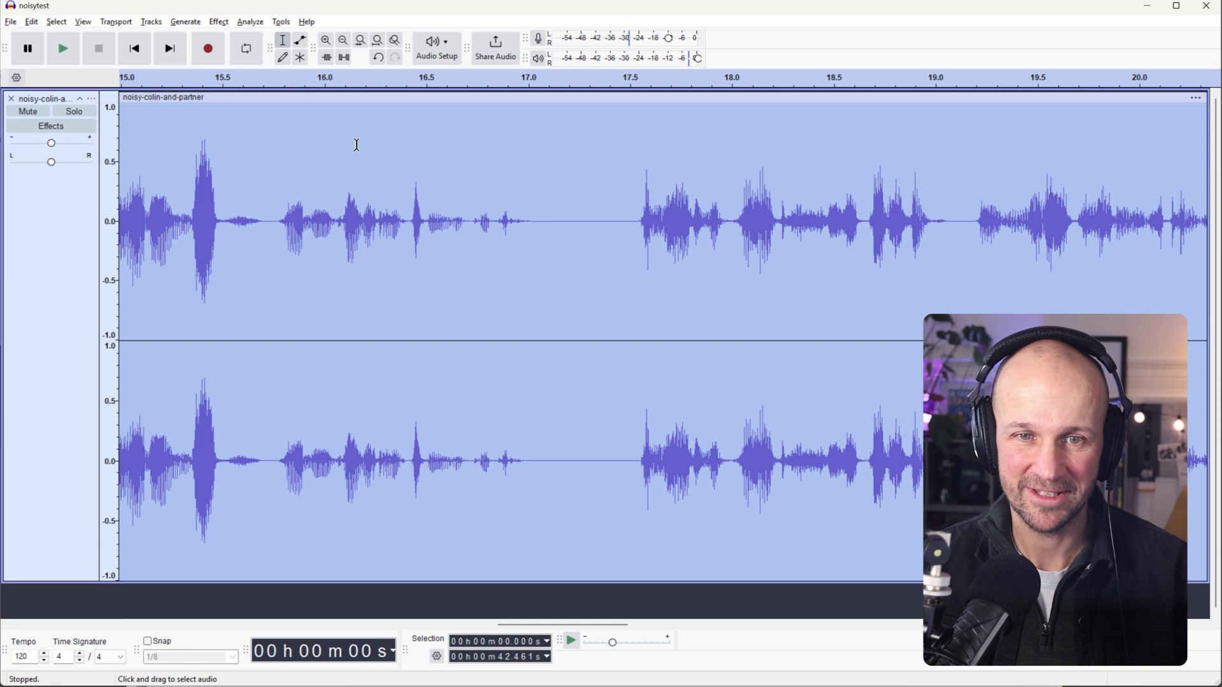
Step: Listen back to the result from about 16 seconds and again from 15.15 seconds
left_click(337, 79)
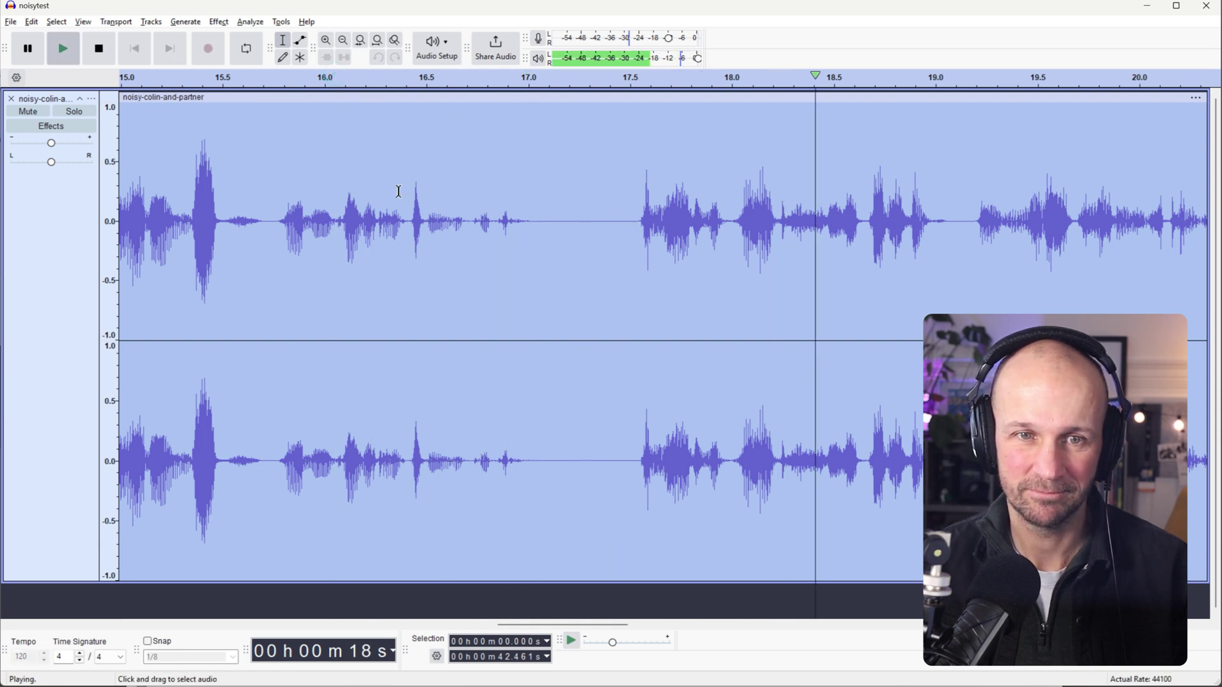
key("space")
left_click(157, 82)
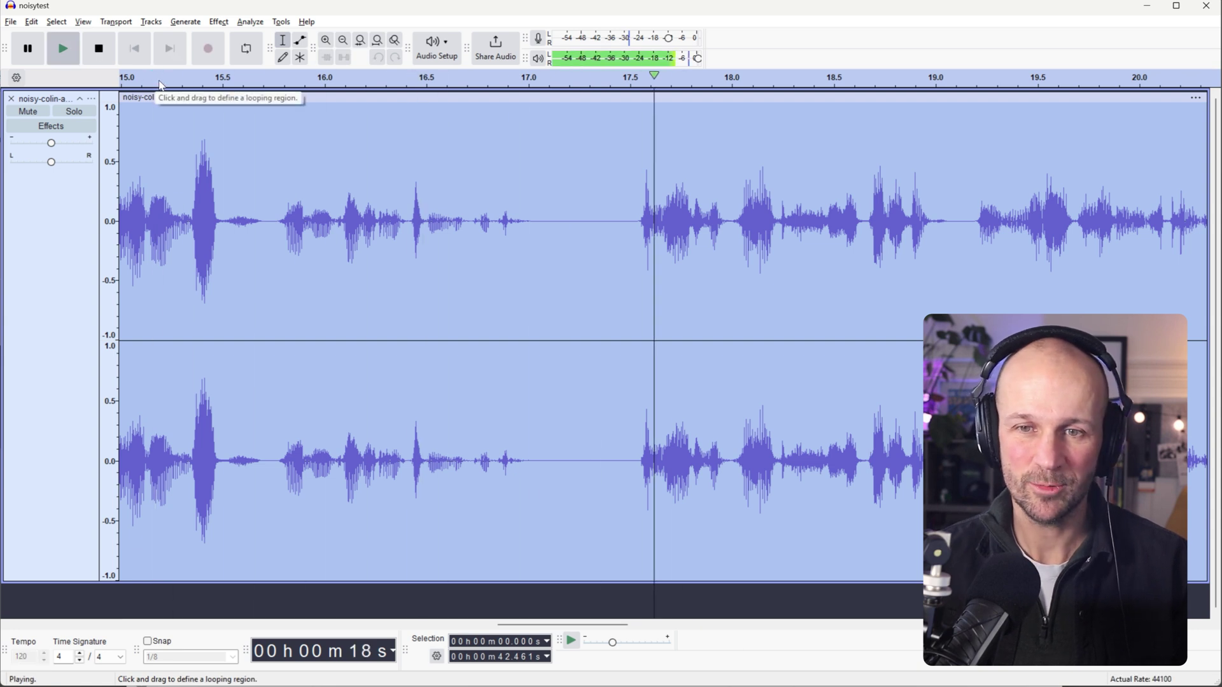
key("space")
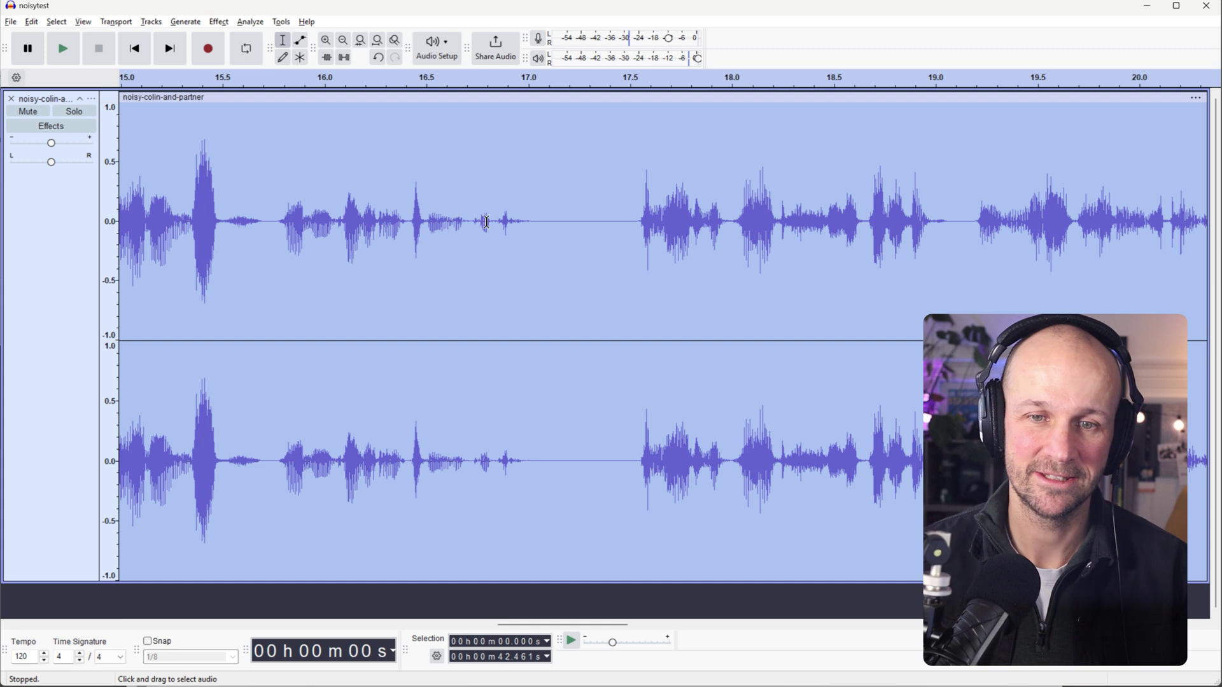
Step: Select the 17.029–17.531 s silent gap to inspect it, then place the cursor at 16.126 s
left_click(535, 224)
left_click_drag(535, 224, 637, 223)
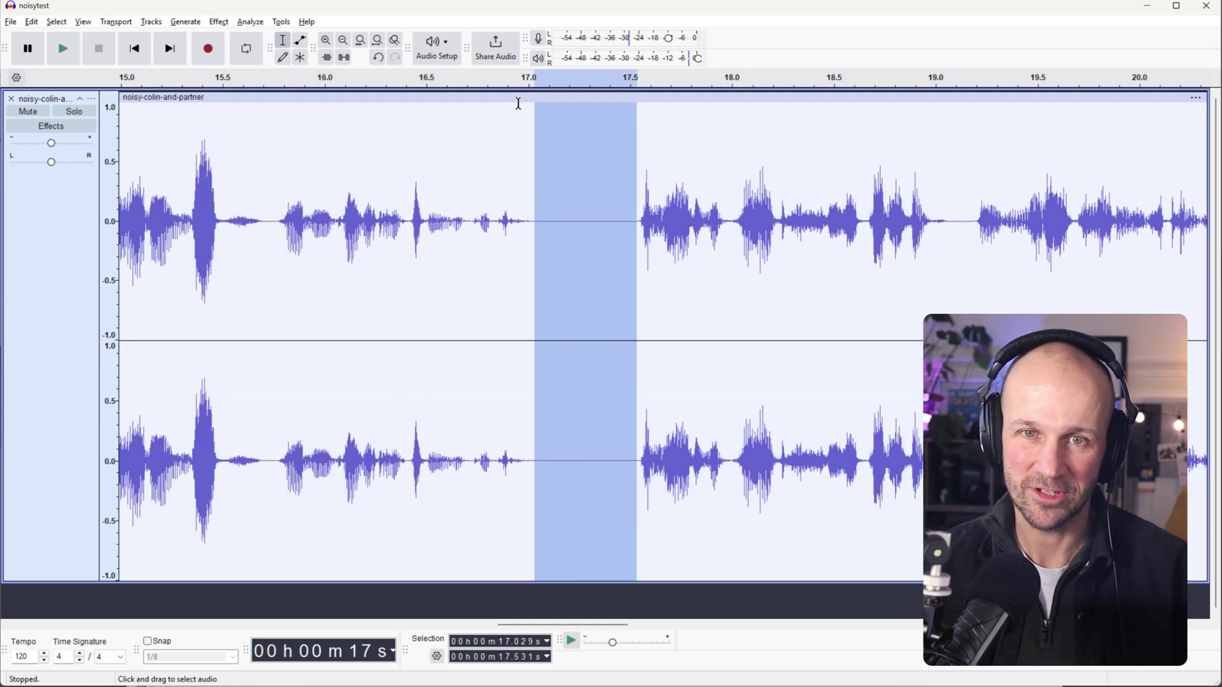
left_click(351, 191)
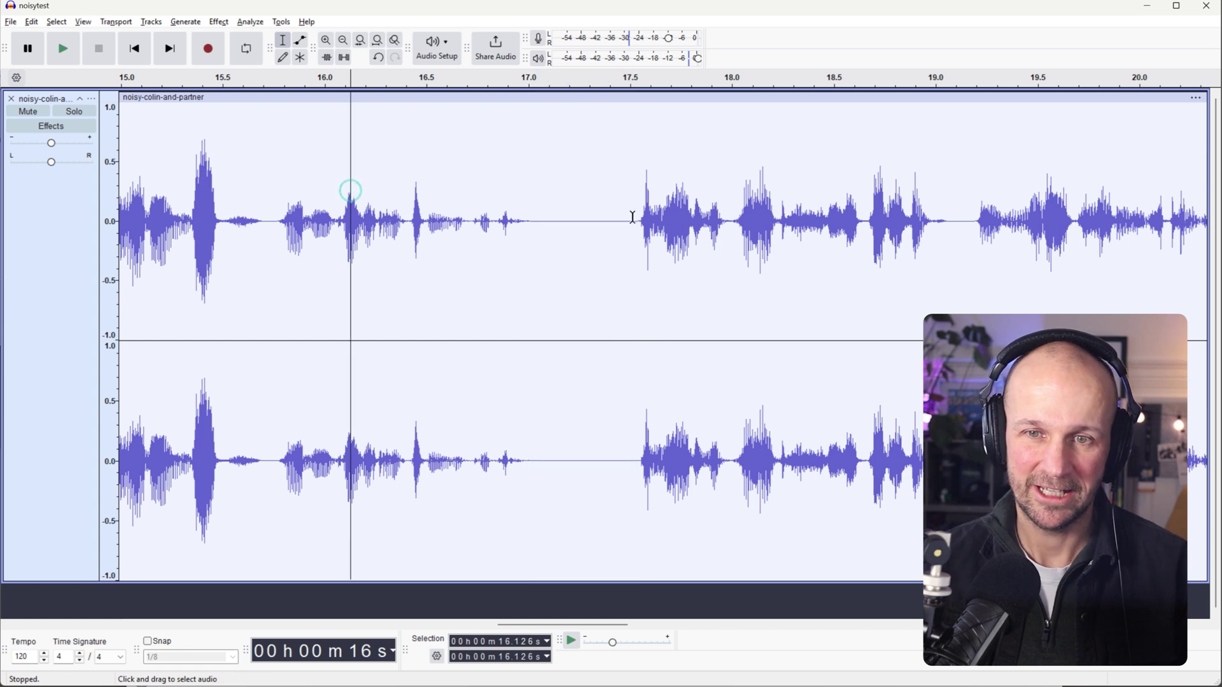